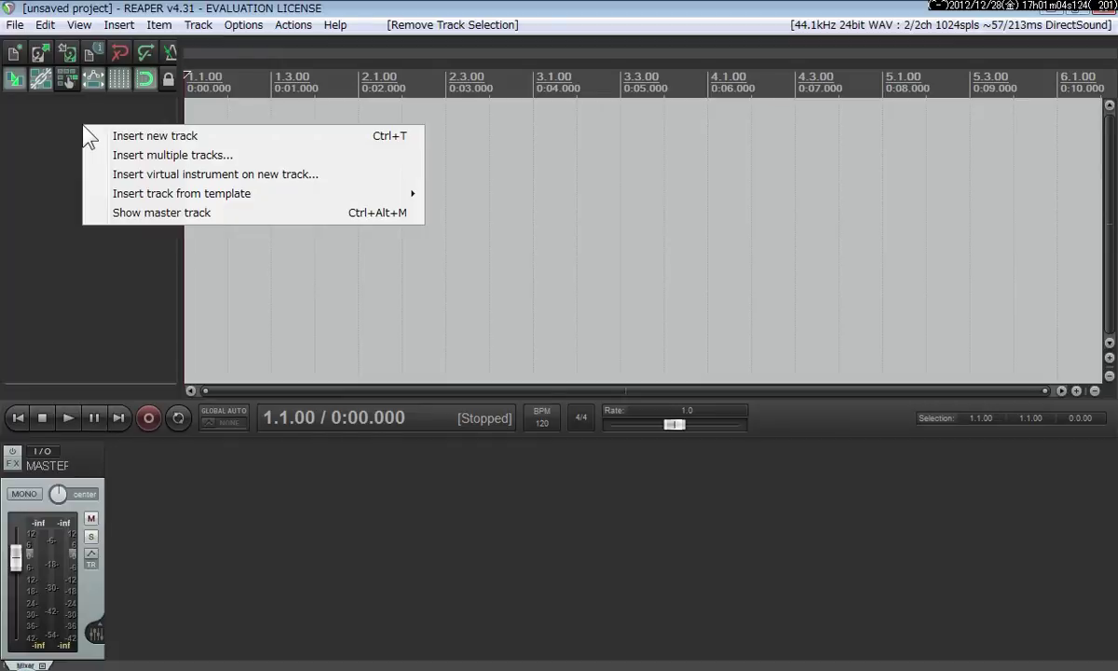
- Insert the 4Front E-Piano Module virtual instrument on a new track and close its FX window
{"action": "left_click", "coordinate": [215, 177]}
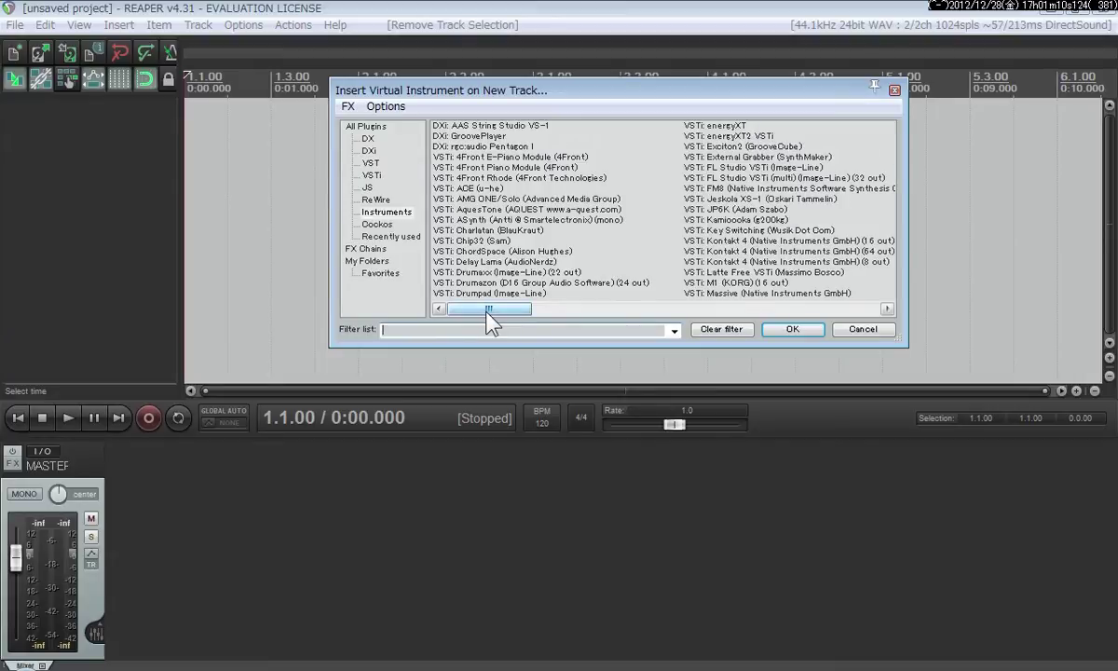
{"action": "double_click", "coordinate": [470, 156]}
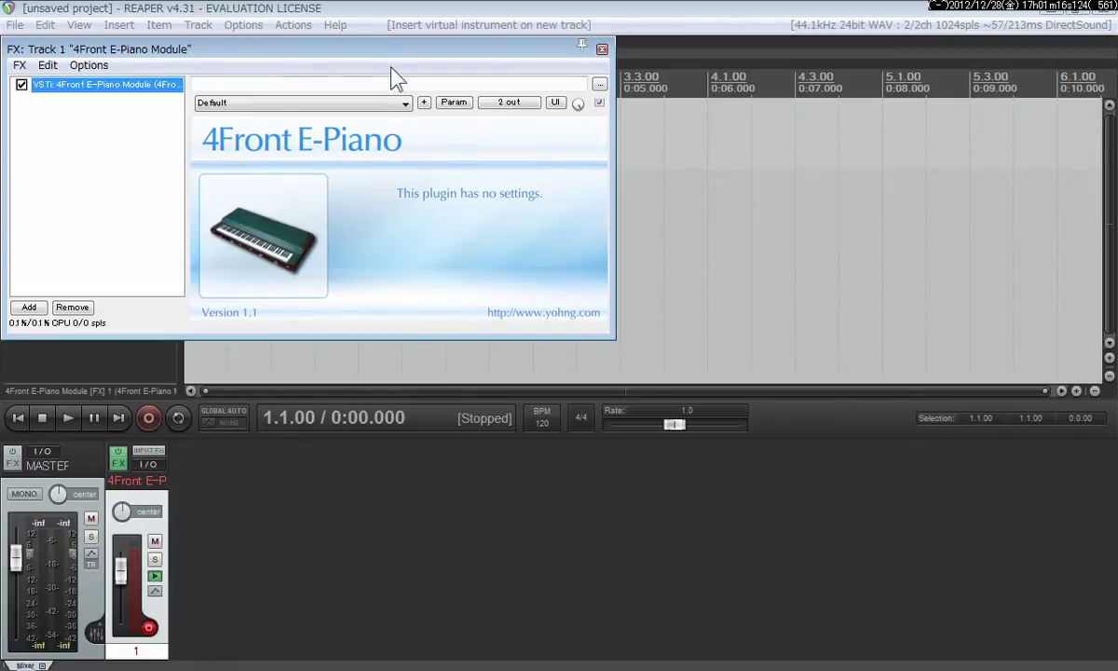
{"action": "left_click_drag", "start_coordinate": [396, 60], "coordinate": [694, 142]}
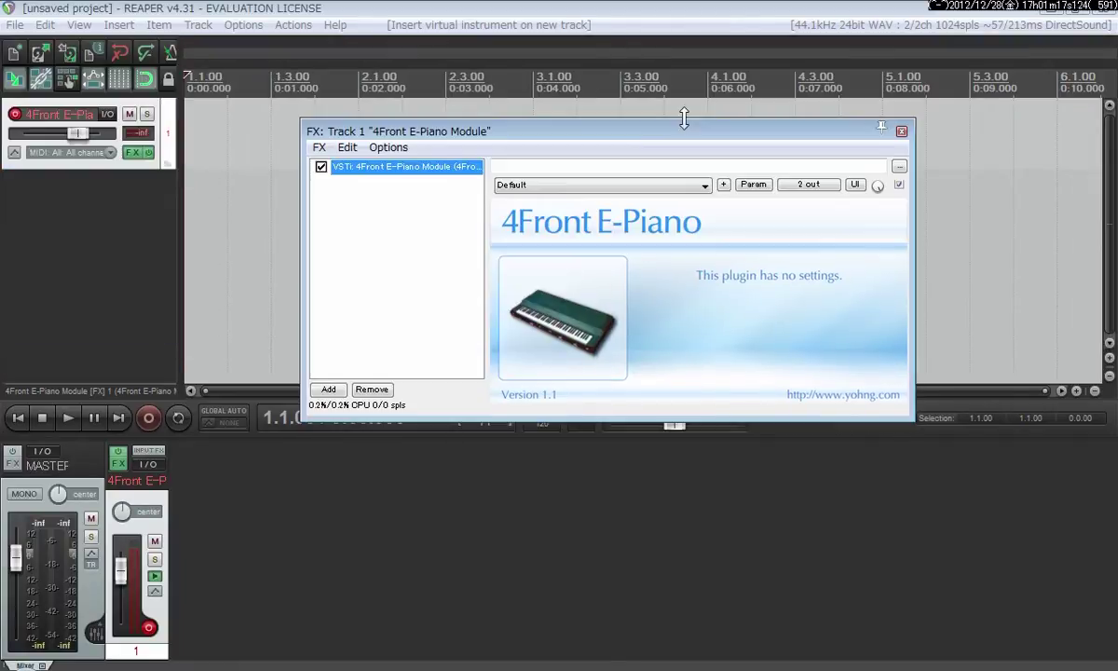
{"action": "left_click", "coordinate": [901, 131]}
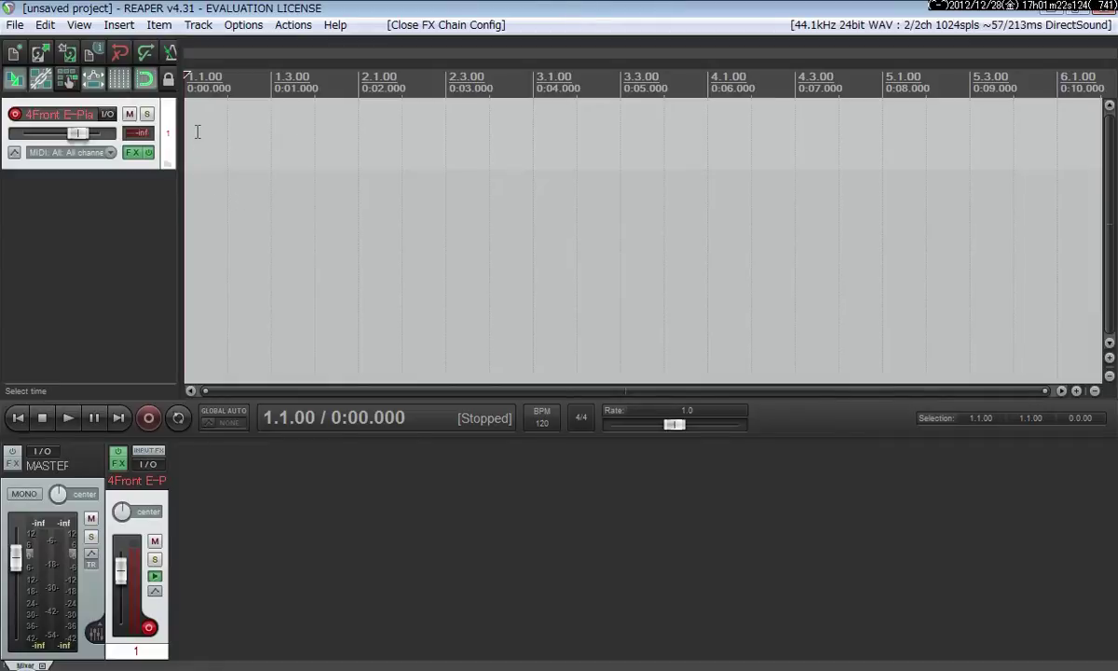
- Insert a new MIDI item on the piano track and draw the one-bar melody C4, D4, E4, F4, E4, D4, C4, with the last note longest
{"action": "left_click", "coordinate": [119, 26]}
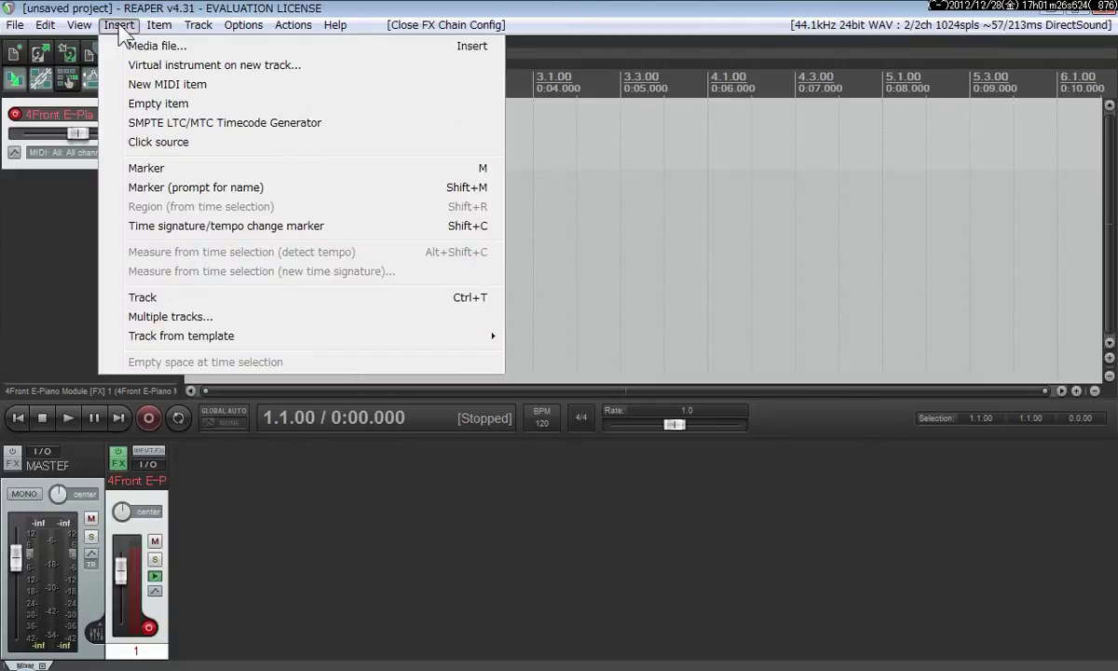
{"action": "left_click", "coordinate": [175, 86]}
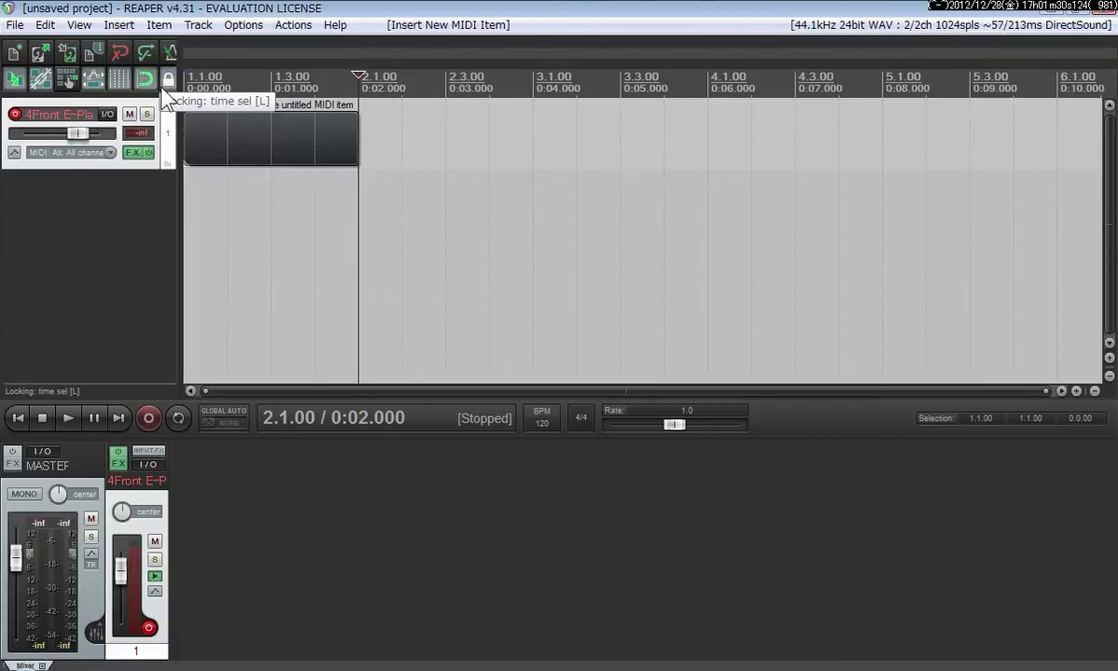
{"action": "double_click", "coordinate": [196, 147]}
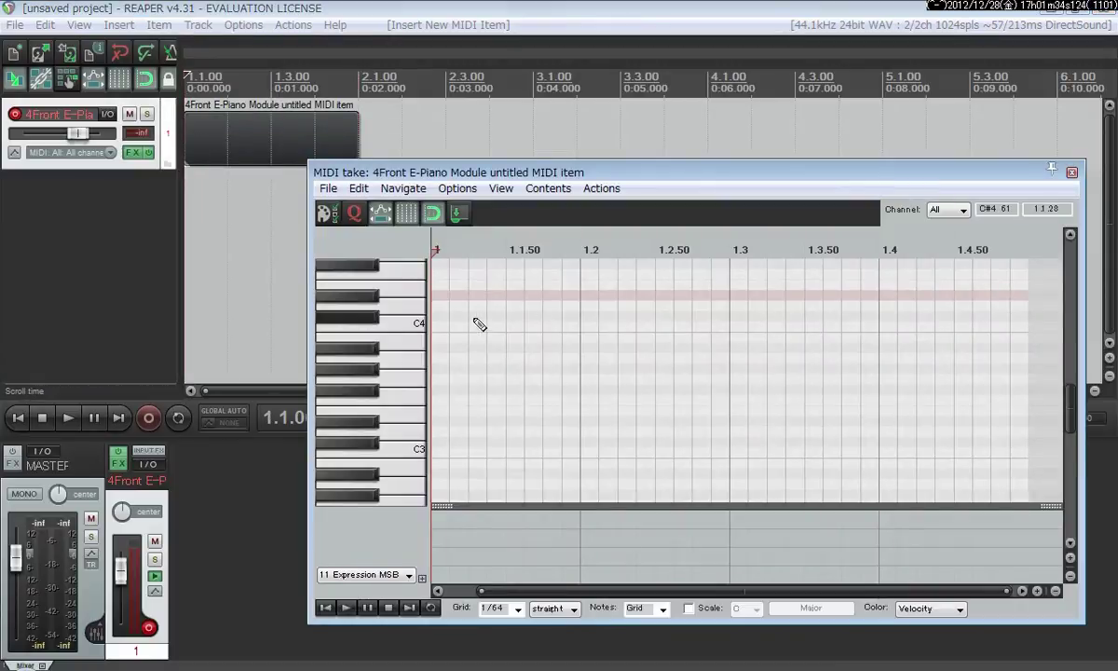
{"action": "mouse_move", "coordinate": [435, 328]}
{"action": "left_mouse_down"}
{"action": "mouse_move", "coordinate": [508, 334]}
{"action": "mouse_move", "coordinate": [554, 327]}
{"action": "mouse_move", "coordinate": [602, 292]}
{"action": "mouse_move", "coordinate": [695, 287]}
{"action": "mouse_move", "coordinate": [762, 291]}
{"action": "mouse_move", "coordinate": [842, 326]}
{"action": "mouse_move", "coordinate": [1027, 328]}
{"action": "left_mouse_up"}
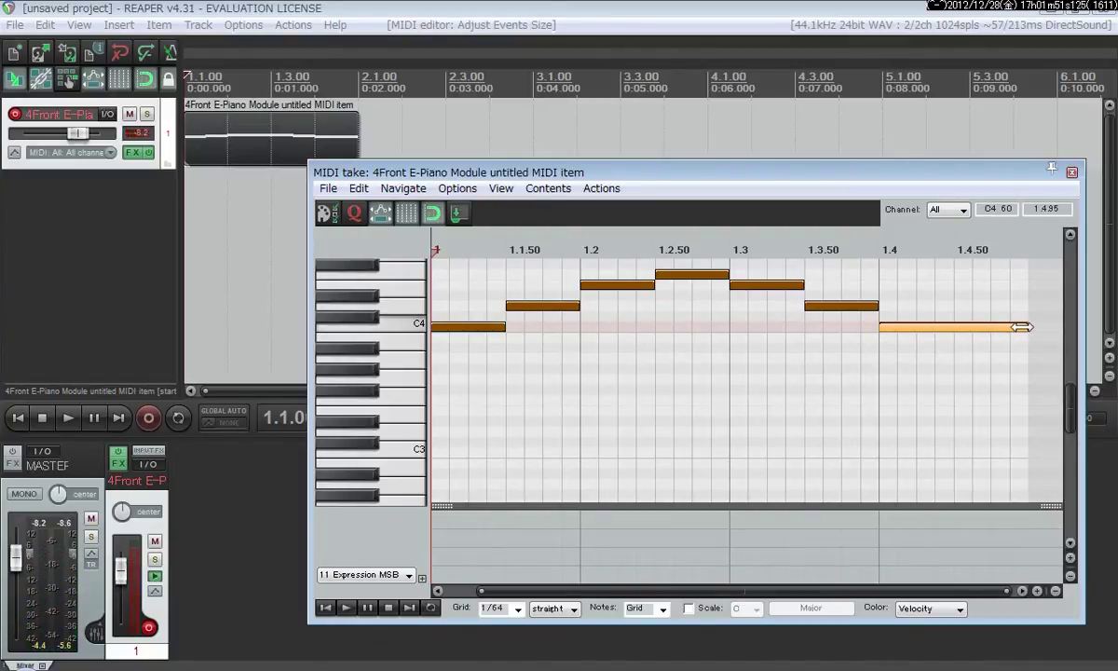
{"action": "left_click", "coordinate": [1071, 172]}
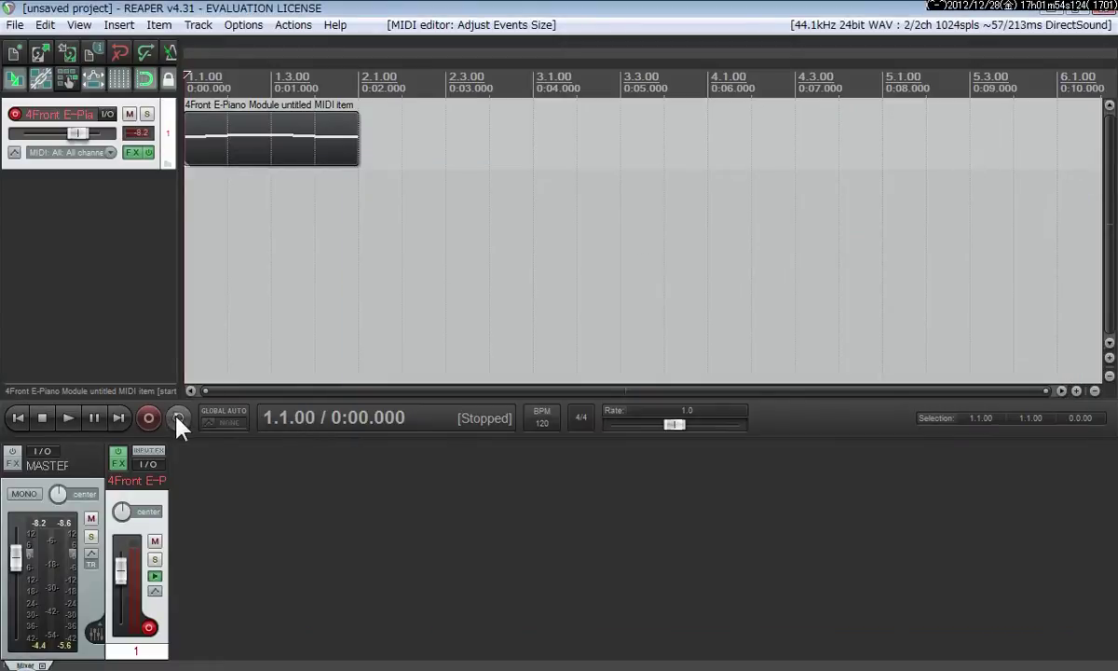
- Play the piano phrase with repeat on, set the project tempo to 70 BPM, and stop playback
{"action": "left_click", "coordinate": [66, 421]}
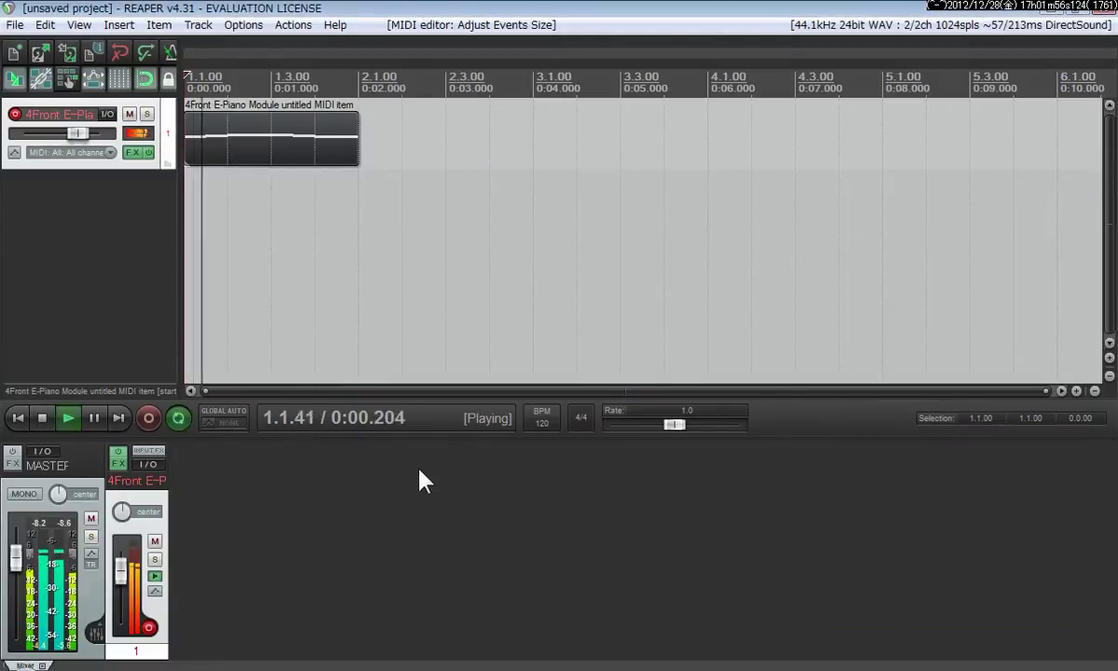
{"action": "type", "text": "70"}
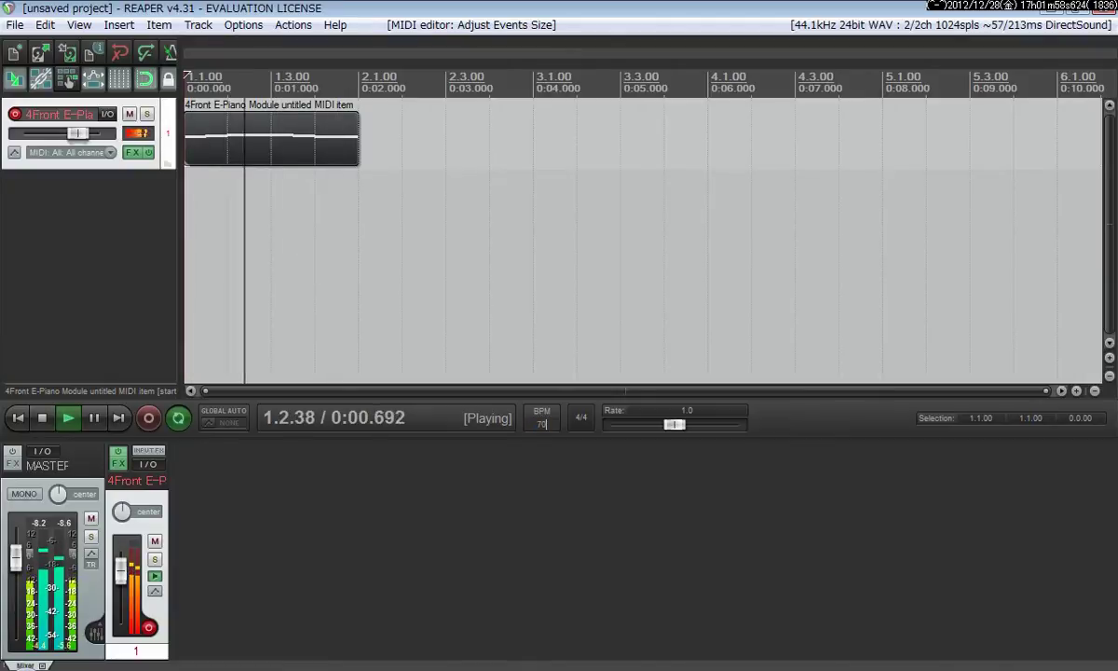
{"action": "key", "text": "Return"}
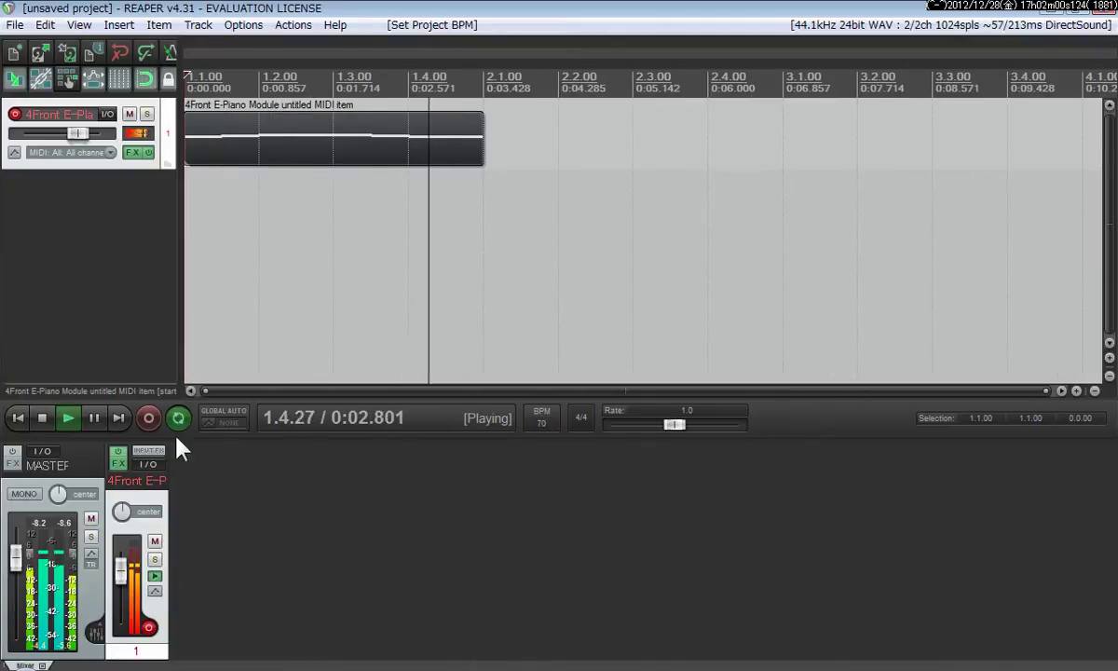
{"action": "left_click", "coordinate": [42, 419]}
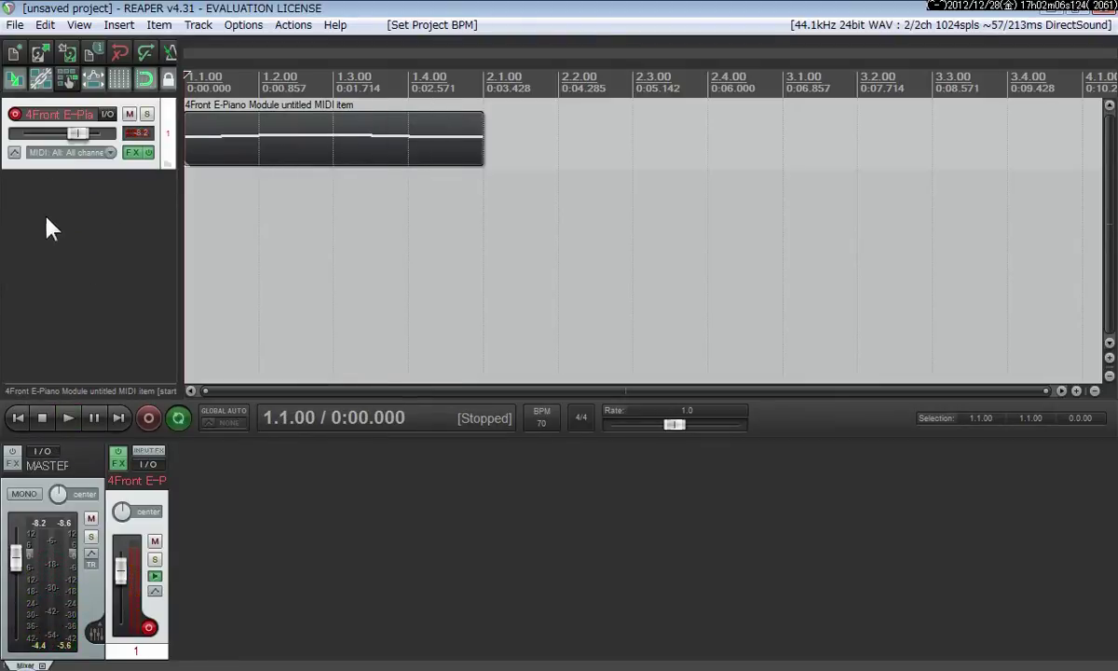
- Insert the sfz (rgc:audio software) virtual instrument on a second new track
{"action": "right_click", "coordinate": [67, 201]}
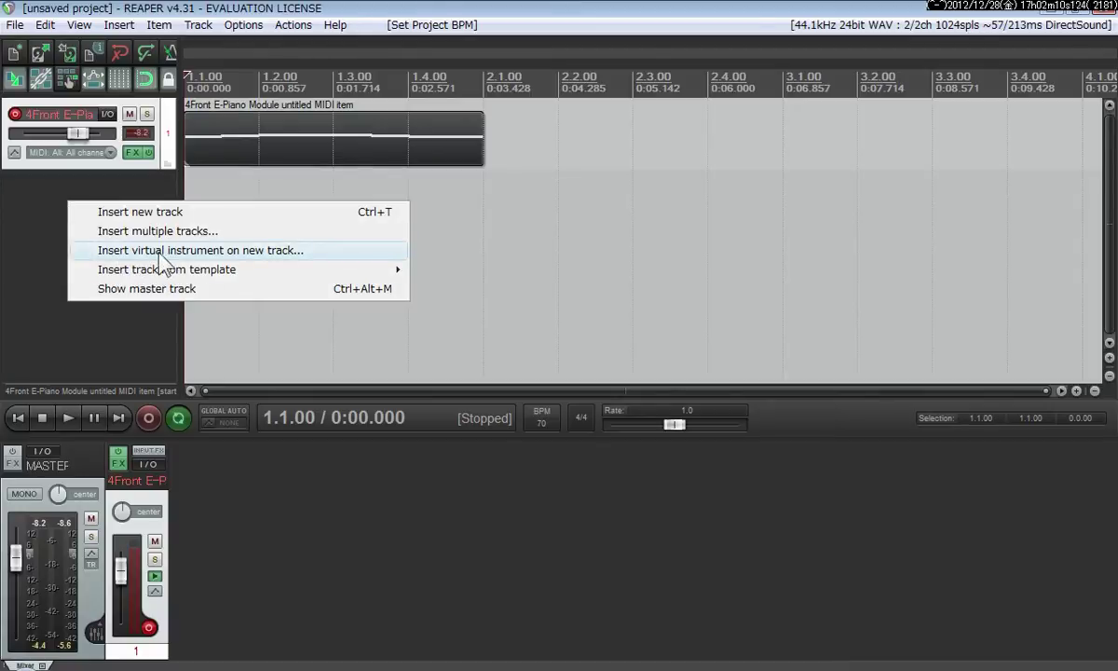
{"action": "left_click", "coordinate": [221, 253]}
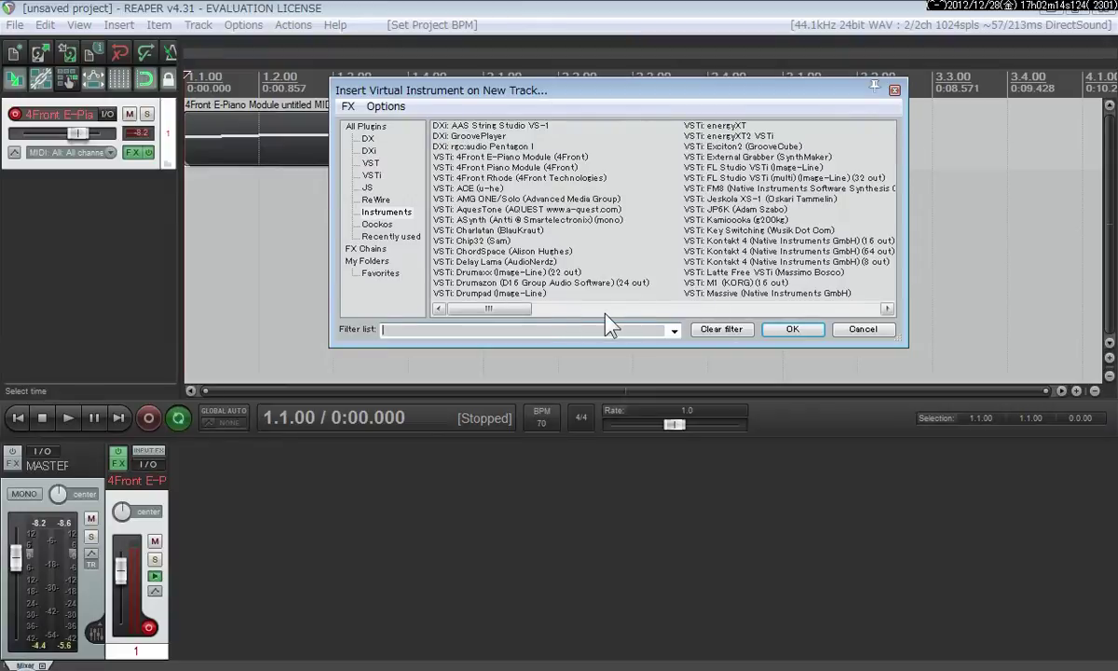
{"action": "left_click_drag", "start_coordinate": [523, 311], "coordinate": [610, 317]}
{"action": "left_click", "coordinate": [736, 273]}
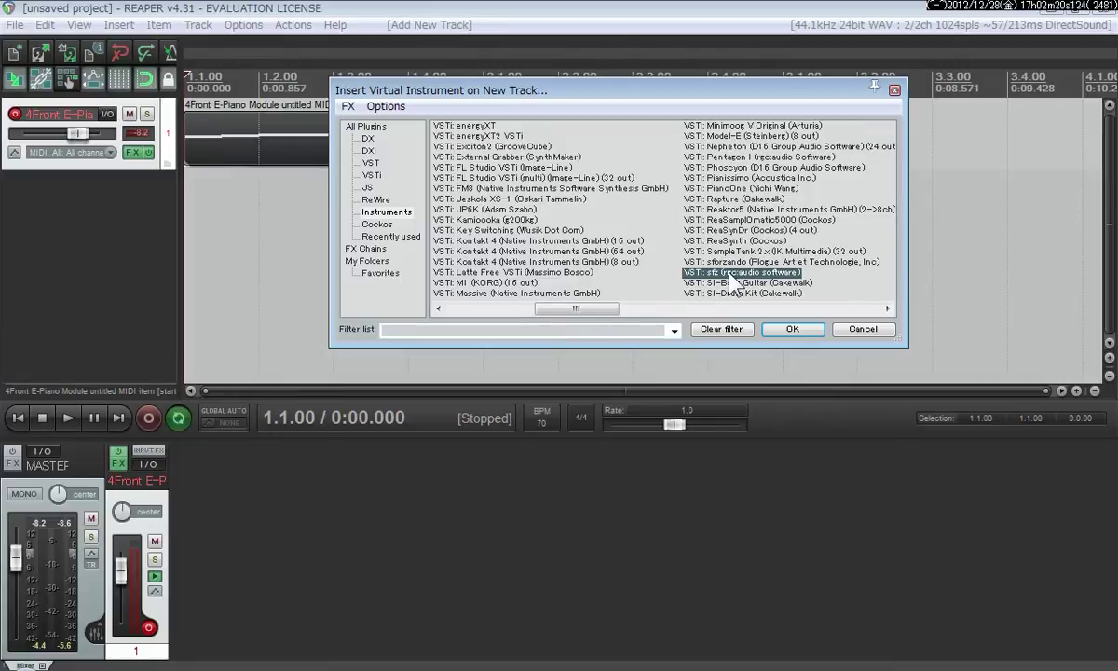
{"action": "double_click", "coordinate": [730, 277]}
{"action": "left_click_drag", "start_coordinate": [426, 46], "coordinate": [778, 132]}
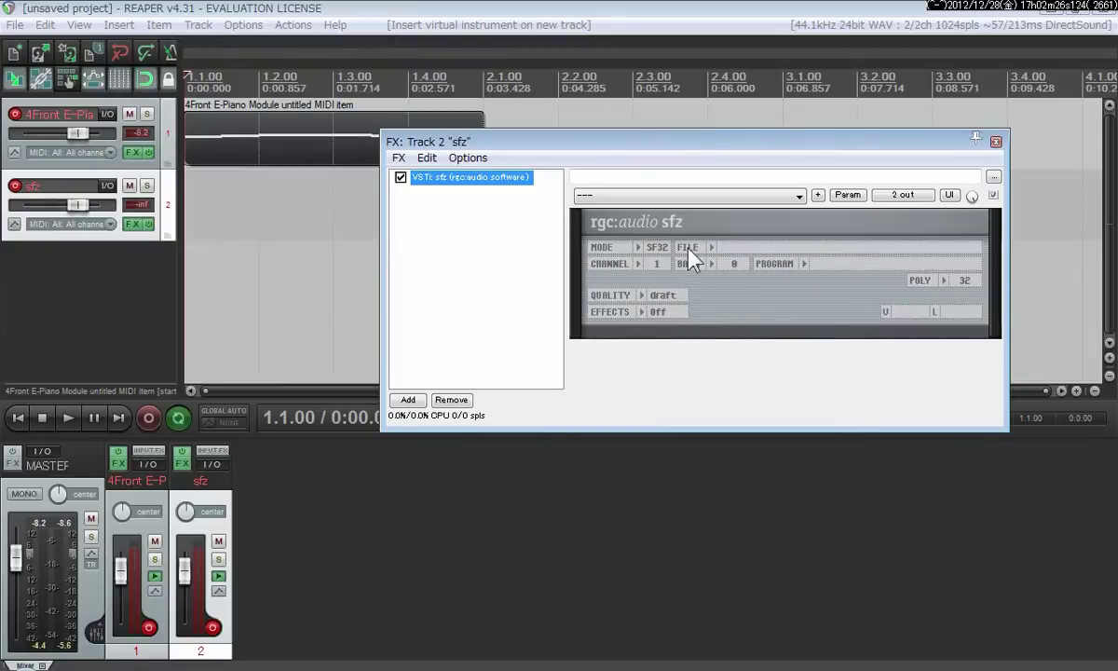
- Load the Honoka-Mei.sf2 sample file into the sfz plugin and close its FX window
{"action": "left_click", "coordinate": [787, 249]}
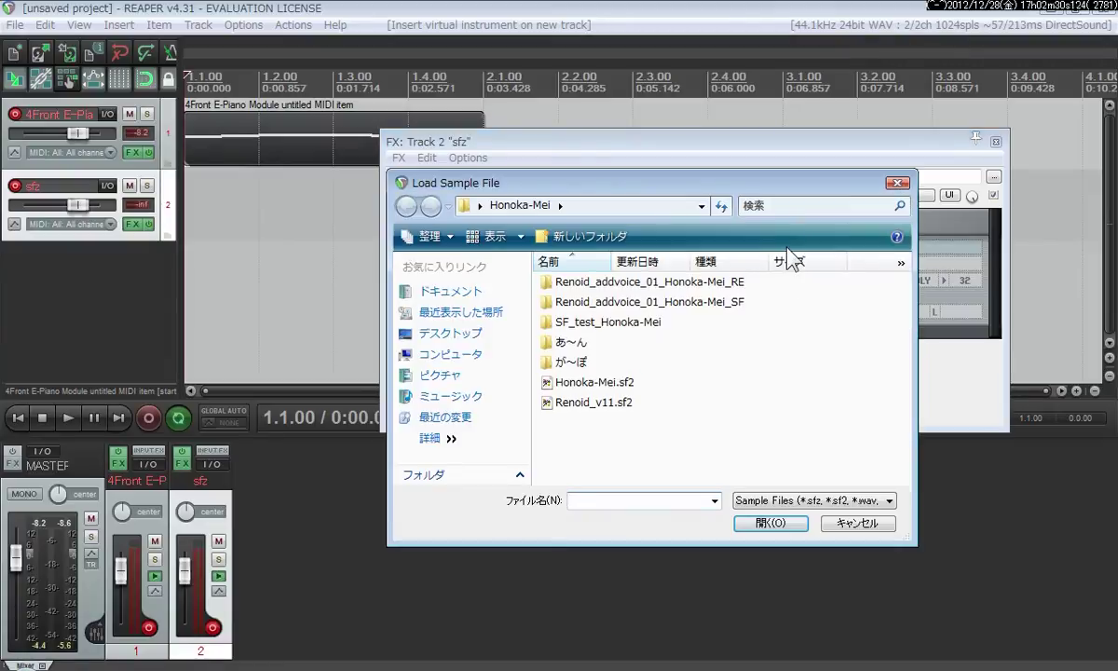
{"action": "double_click", "coordinate": [590, 385]}
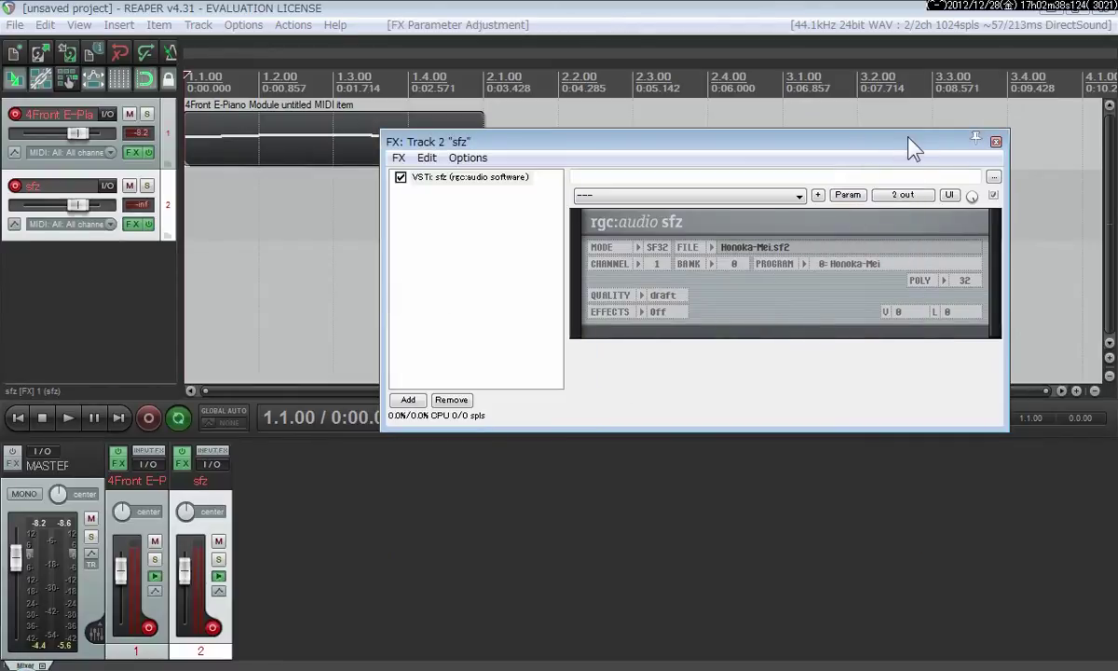
{"action": "left_click", "coordinate": [995, 142]}
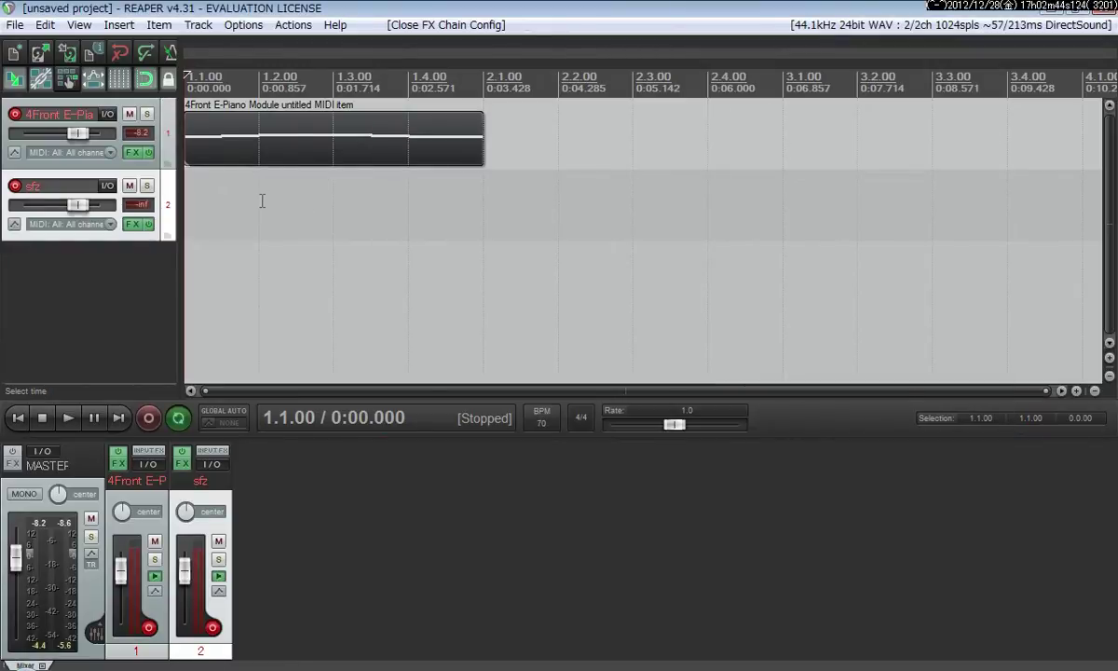
- Insert a new MIDI item on the sfz track and draw eighth notes F3 at 1.1 and D#3 at 1.1.50
{"action": "left_click", "coordinate": [118, 26]}
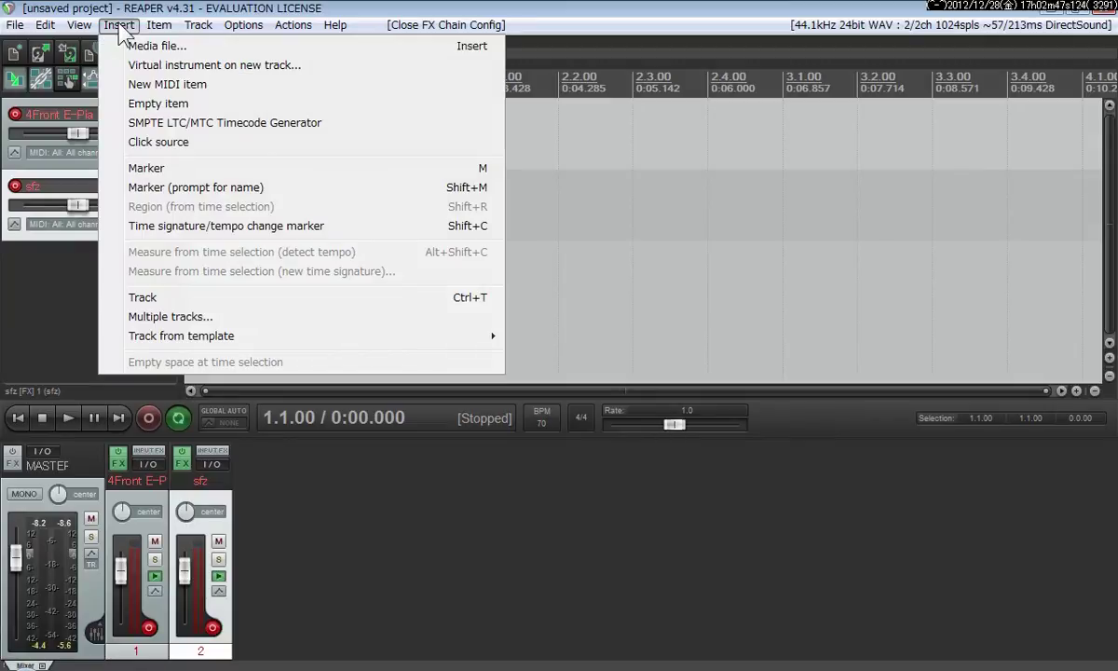
{"action": "left_click", "coordinate": [170, 87]}
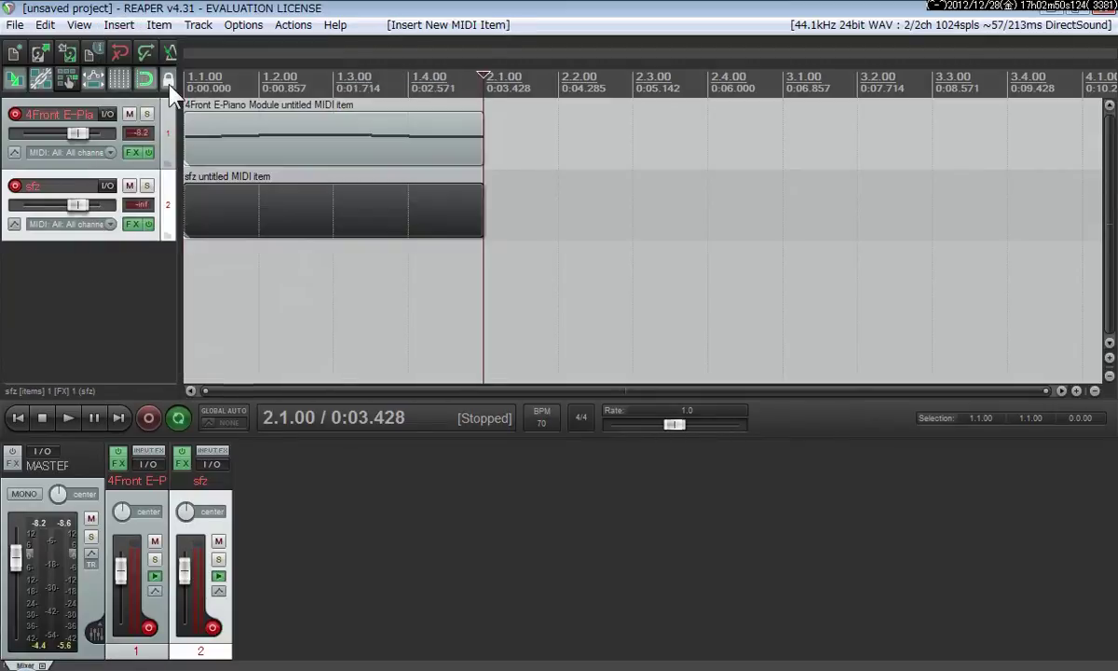
{"action": "double_click", "coordinate": [211, 222]}
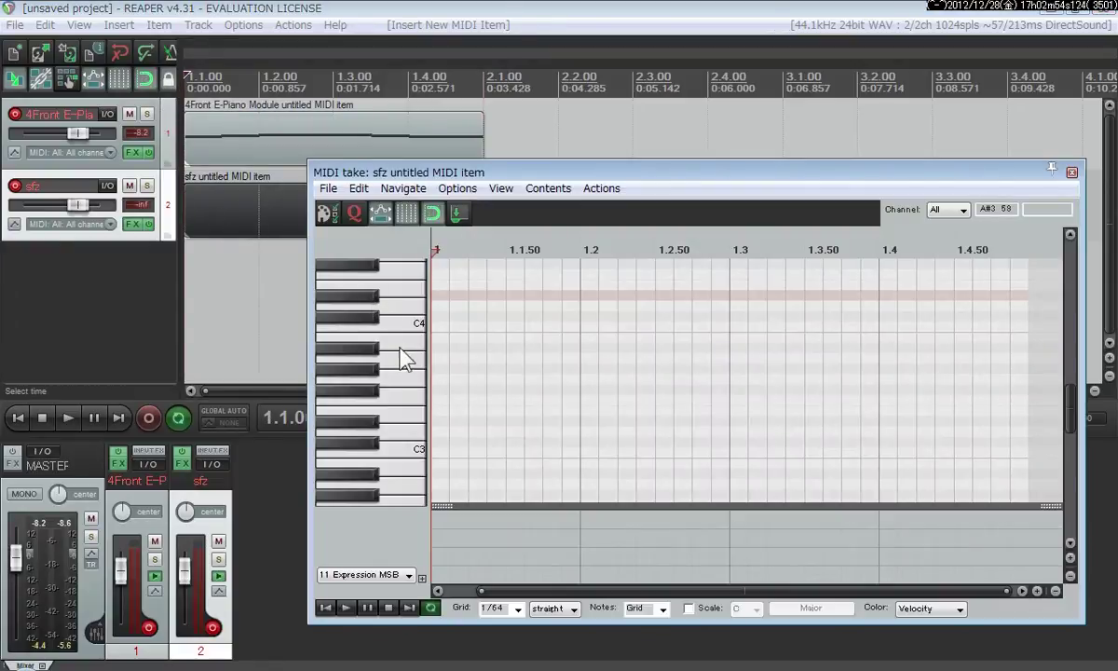
{"action": "left_click", "coordinate": [406, 396]}
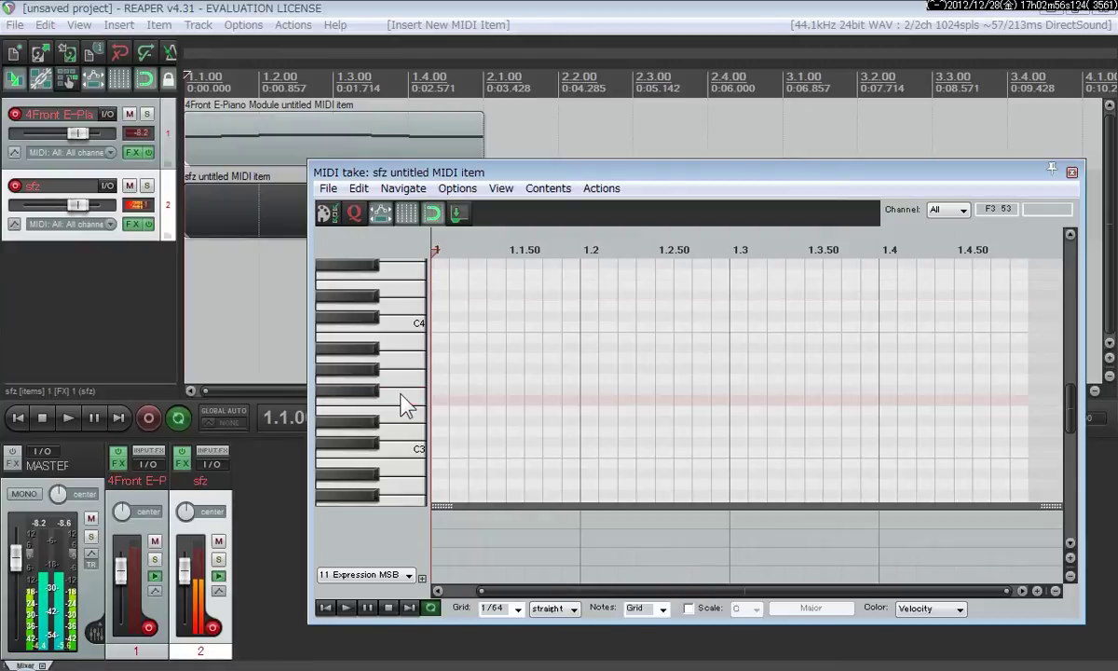
{"action": "left_click_drag", "start_coordinate": [438, 404], "coordinate": [585, 430]}
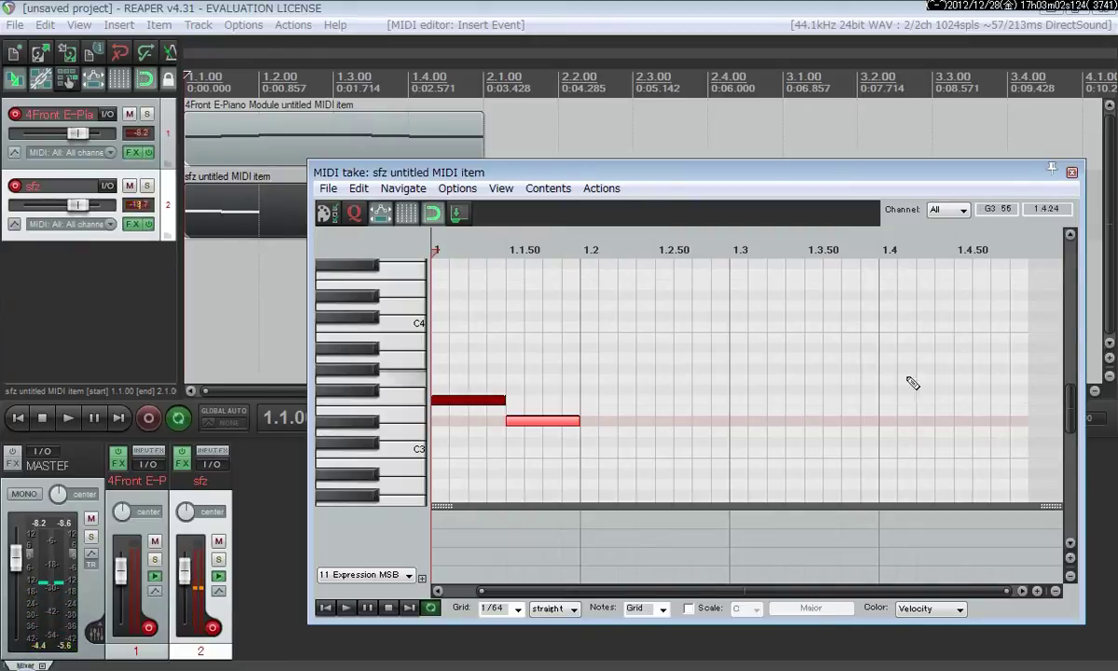
- Audition keys in the higher octaves and draw eighth notes G6 at 1.2 and E5 at 1.2.50
{"action": "left_click_drag", "start_coordinate": [1068, 408], "coordinate": [1071, 340]}
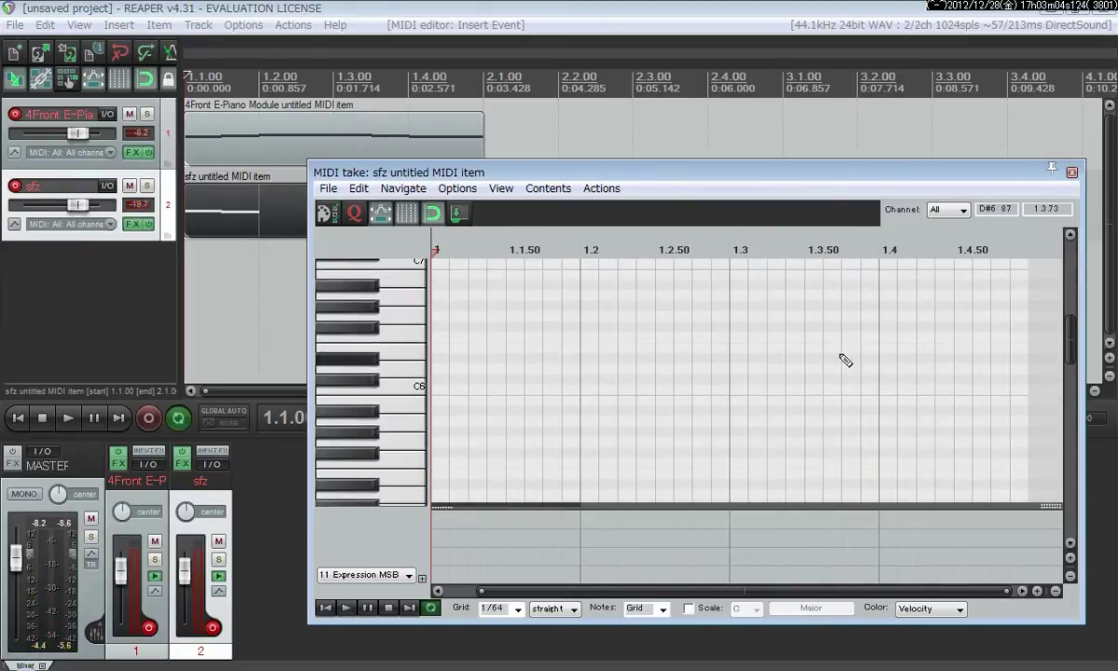
{"action": "mouse_move", "coordinate": [394, 342]}
{"action": "left_mouse_down"}
{"action": "mouse_move", "coordinate": [407, 304]}
{"action": "mouse_move", "coordinate": [402, 320]}
{"action": "left_mouse_up"}
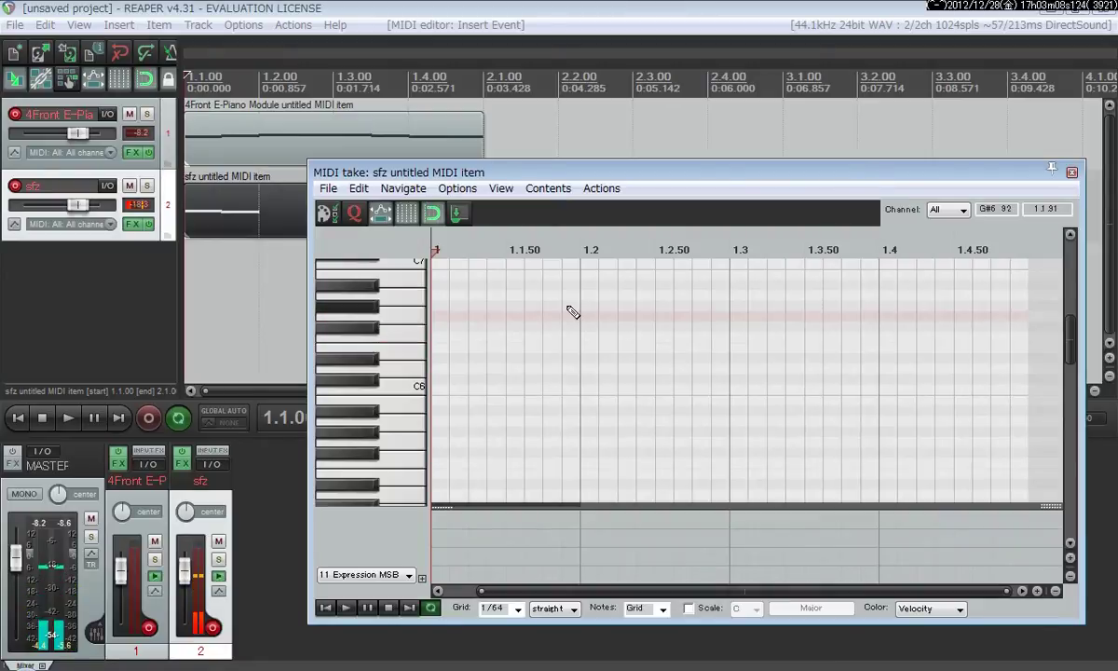
{"action": "left_click_drag", "start_coordinate": [585, 317], "coordinate": [656, 319]}
{"action": "left_click", "coordinate": [415, 444]}
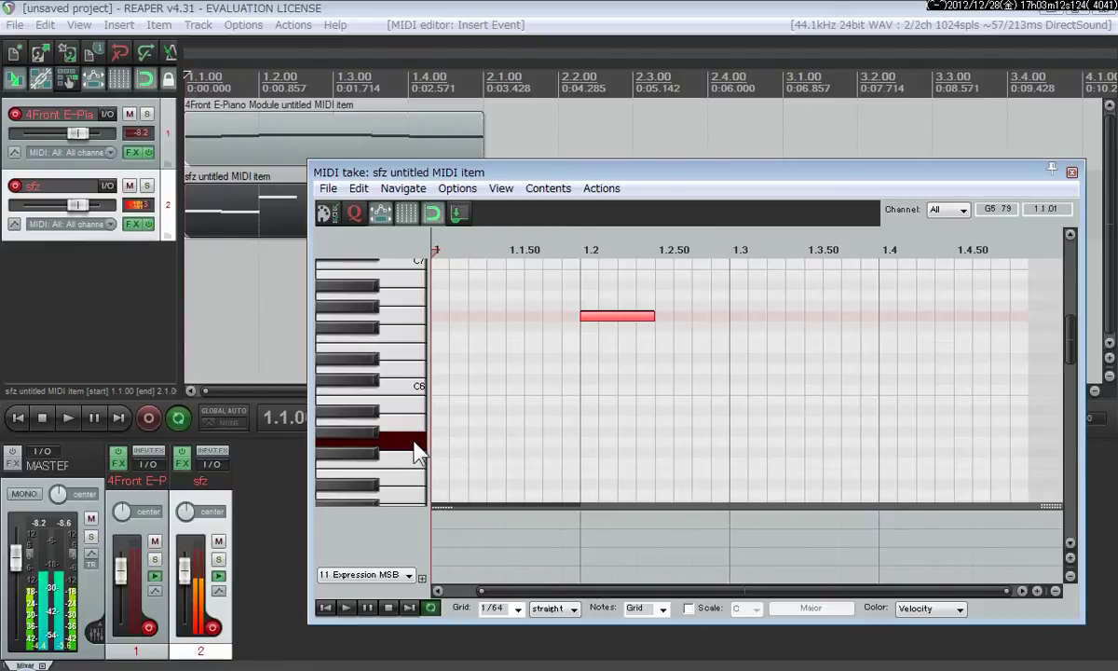
{"action": "left_click_drag", "start_coordinate": [415, 451], "coordinate": [412, 492]}
{"action": "left_click", "coordinate": [410, 490]}
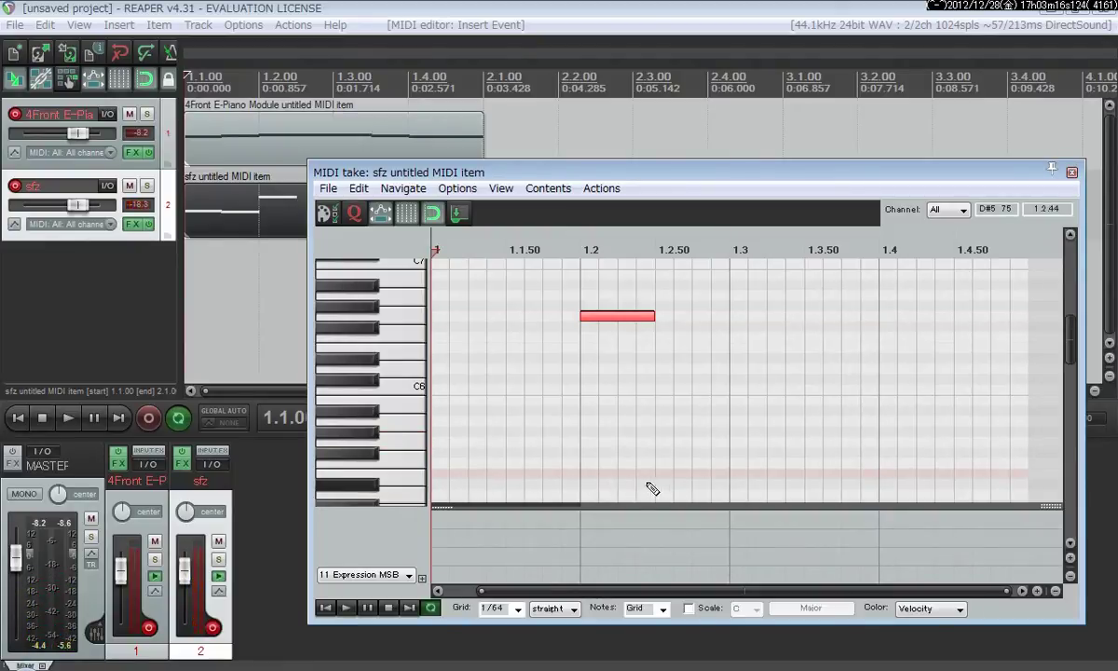
{"action": "left_click_drag", "start_coordinate": [663, 473], "coordinate": [728, 472]}
- Draw eighth notes D3 at 1.3, F4 at 1.3.50 and F0 at 1.4 in the sfz MIDI item
{"action": "left_click_drag", "start_coordinate": [1071, 333], "coordinate": [1080, 411]}
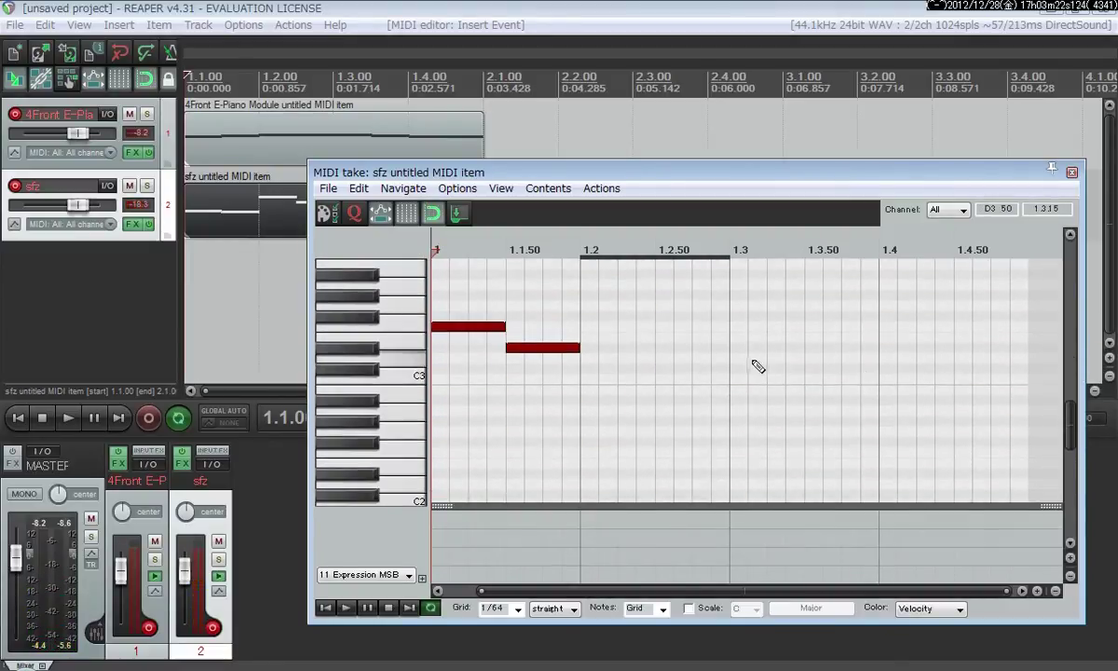
{"action": "left_click_drag", "start_coordinate": [735, 358], "coordinate": [814, 364]}
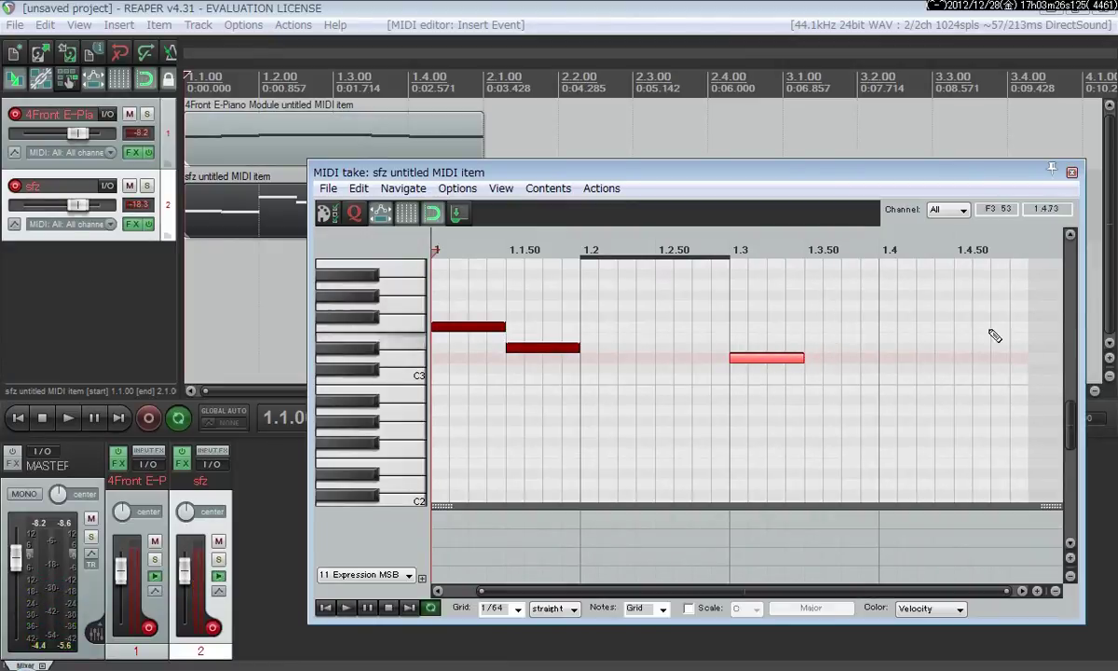
{"action": "left_click_drag", "start_coordinate": [1071, 430], "coordinate": [1073, 416]}
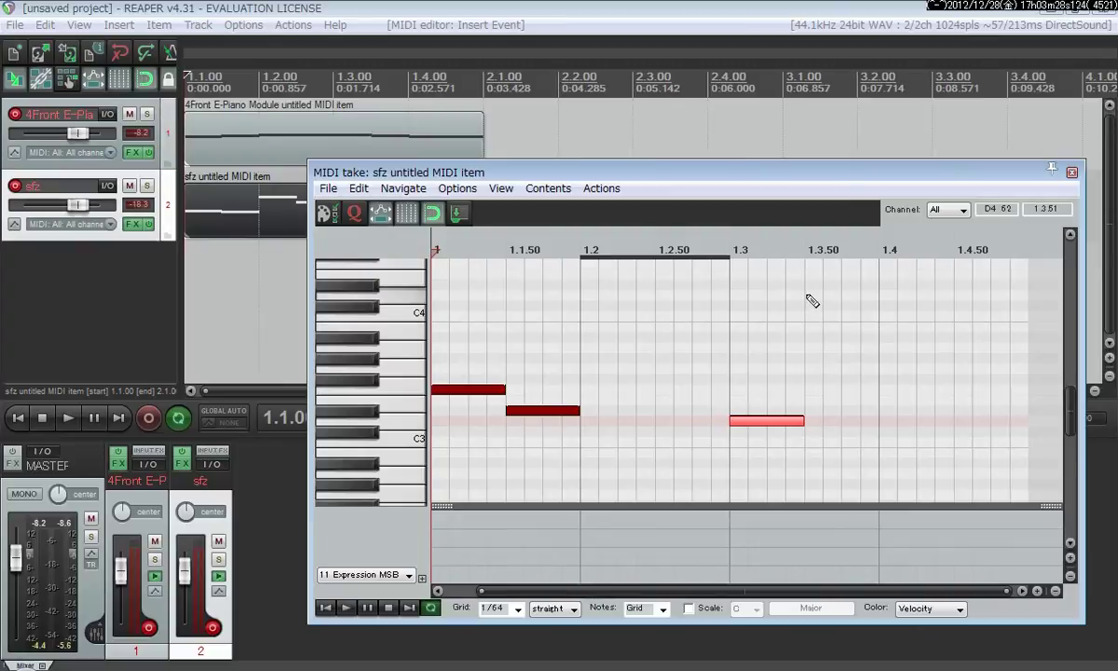
{"action": "mouse_move", "coordinate": [816, 316]}
{"action": "left_mouse_down"}
{"action": "mouse_move", "coordinate": [877, 317]}
{"action": "mouse_move", "coordinate": [851, 309]}
{"action": "mouse_move", "coordinate": [843, 266]}
{"action": "left_mouse_up"}
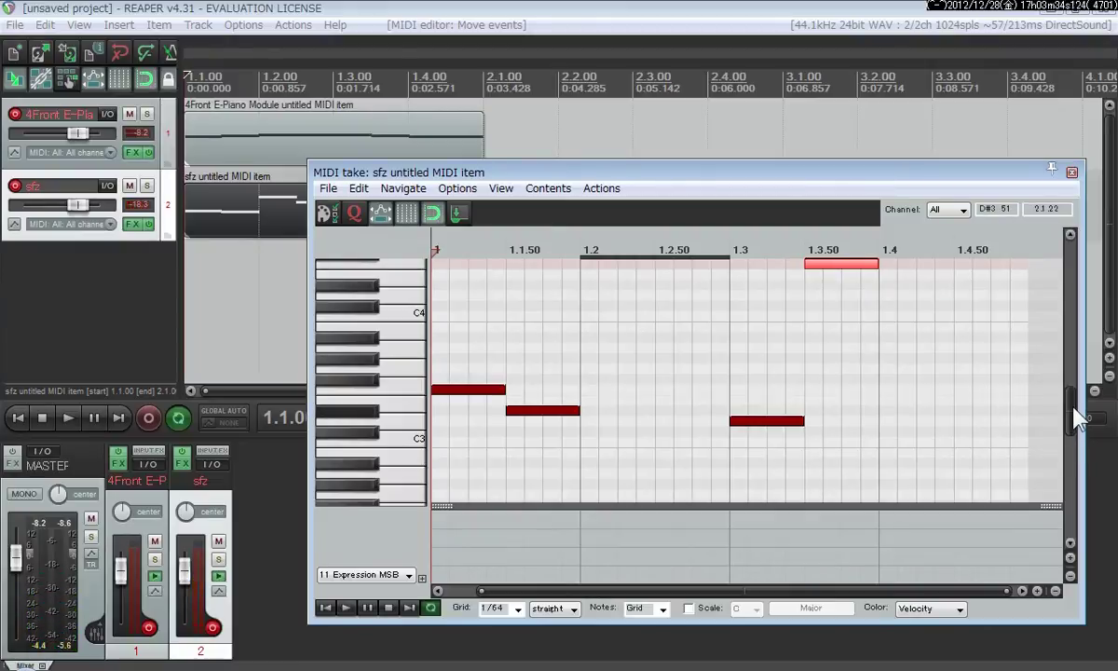
{"action": "left_click_drag", "start_coordinate": [1073, 410], "coordinate": [1073, 499]}
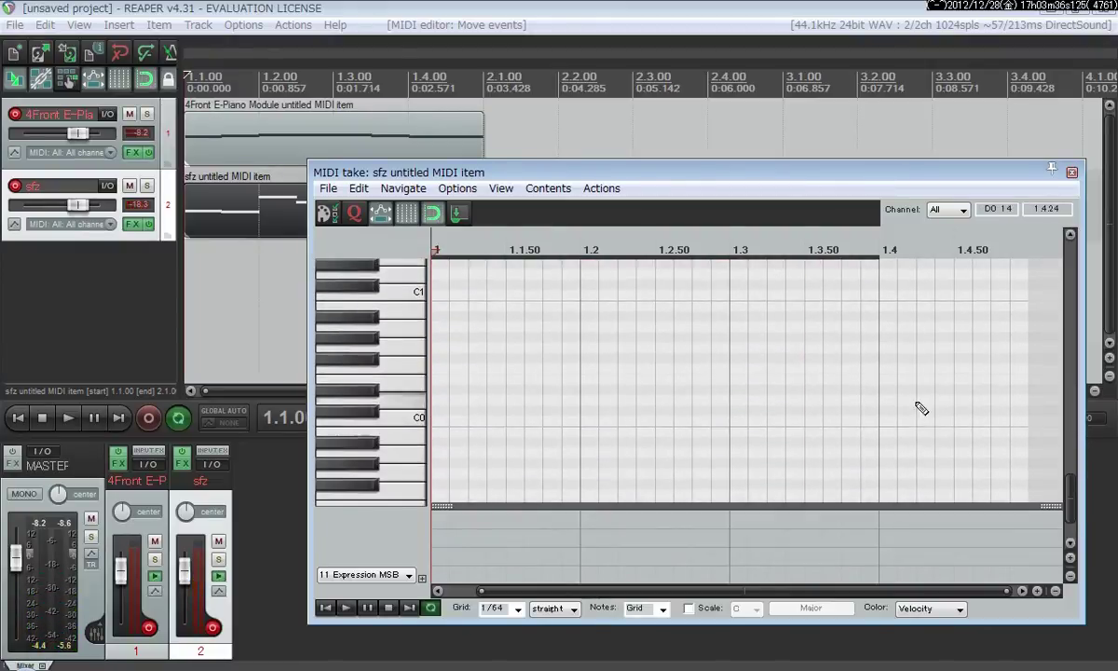
{"action": "left_click_drag", "start_coordinate": [887, 369], "coordinate": [958, 372]}
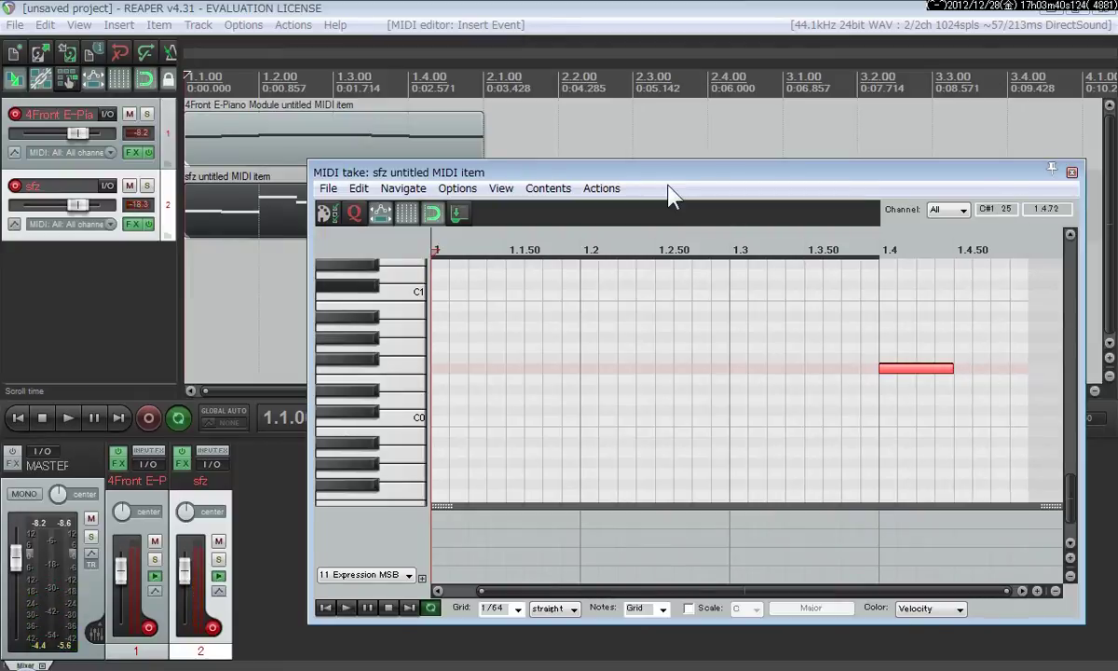
- Play back the electric piano and sfz phrase together, close the MIDI editor and stop playback
{"action": "left_click", "coordinate": [68, 417]}
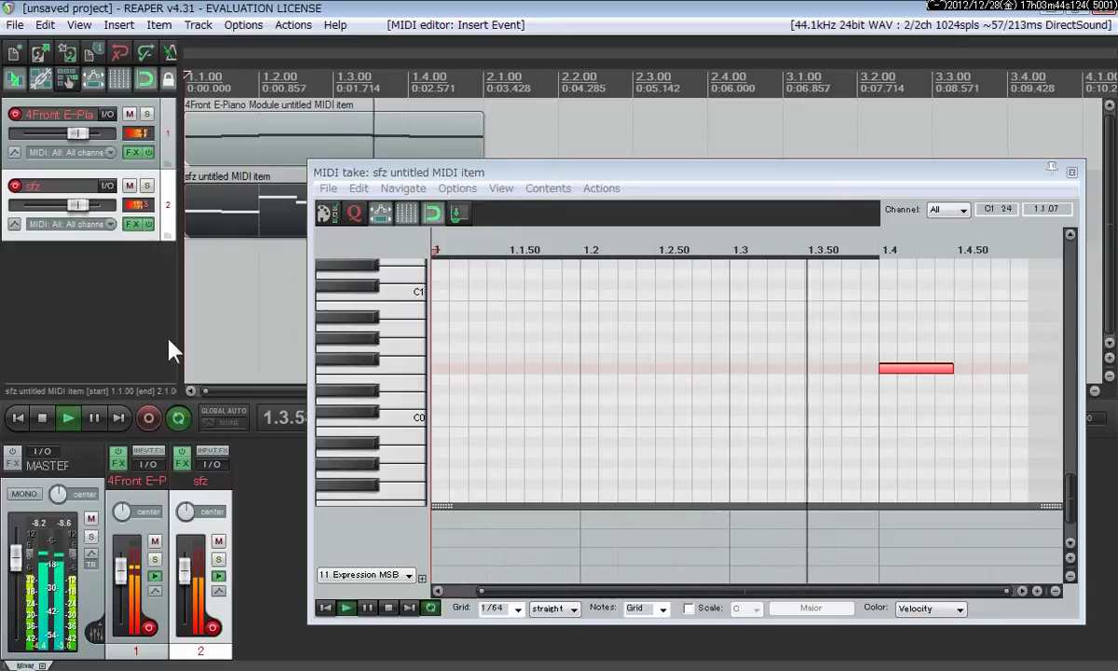
{"action": "left_click", "coordinate": [1071, 172]}
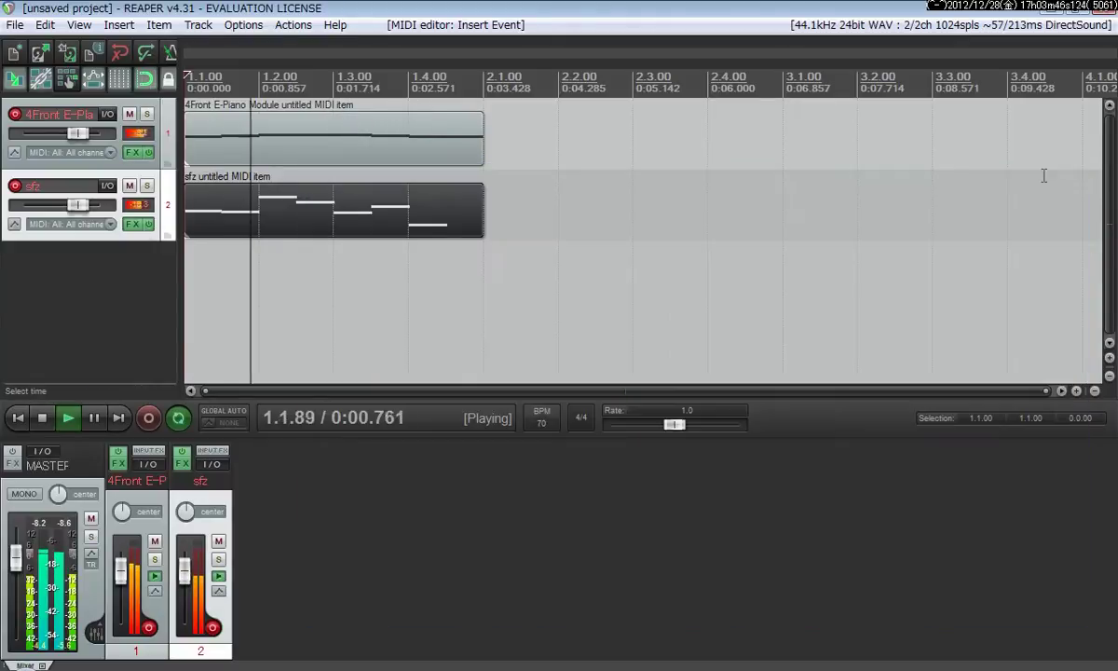
{"action": "left_click", "coordinate": [42, 417]}
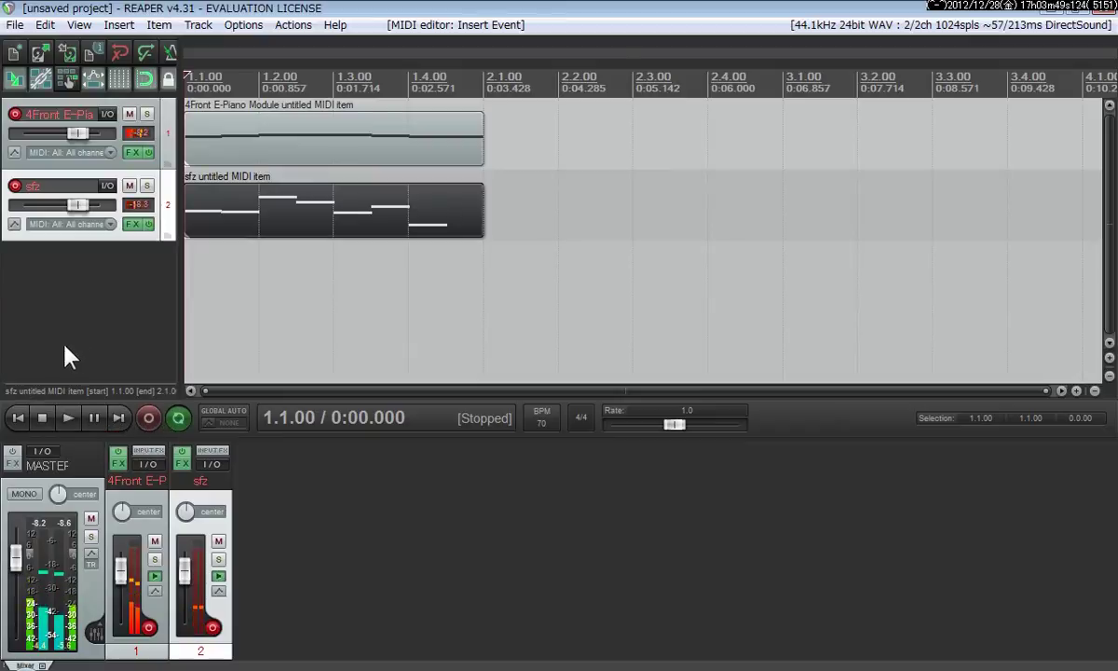
- Insert a third track with the Kerovee (g200kg) VST effect and move its FX window clear of the tracks
{"action": "right_click", "coordinate": [82, 267]}
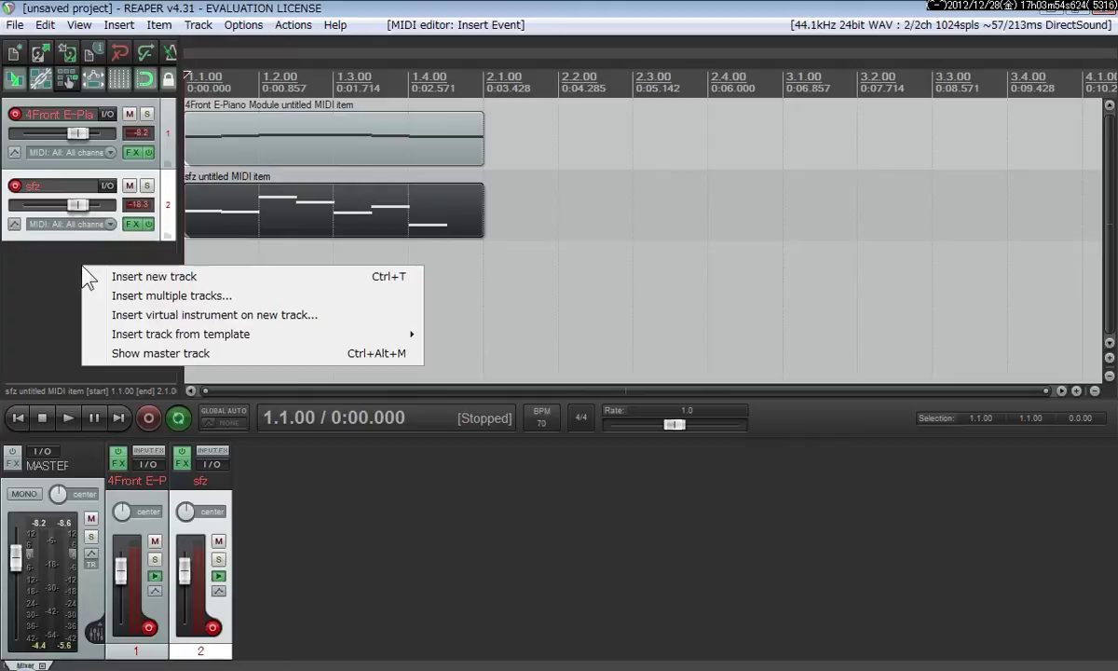
{"action": "left_click", "coordinate": [160, 277]}
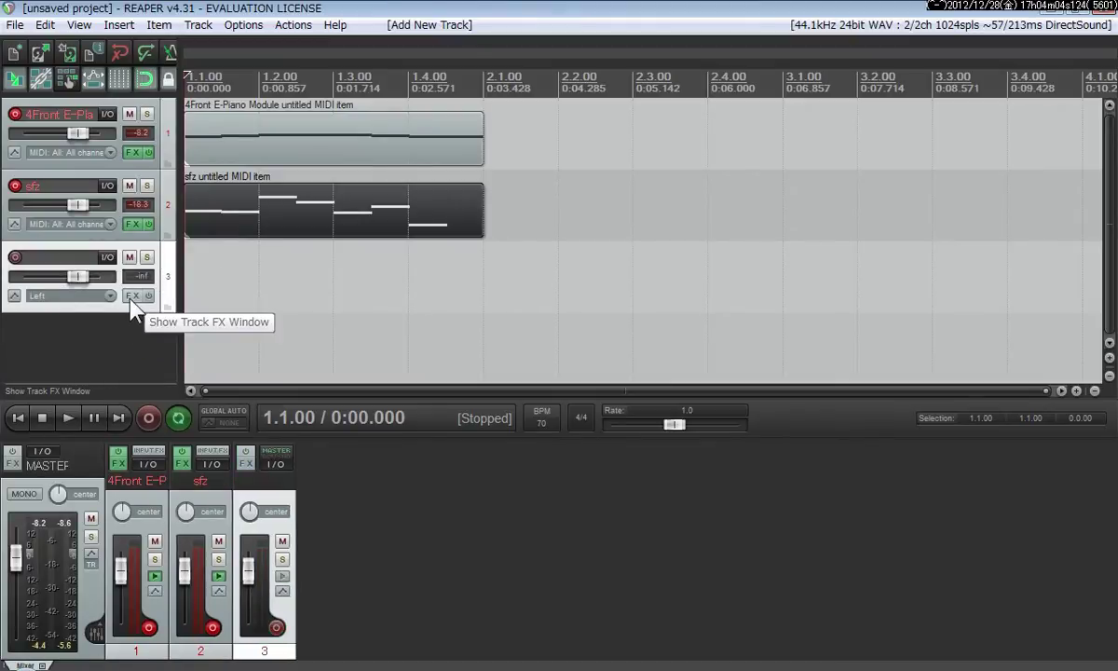
{"action": "left_click", "coordinate": [131, 298]}
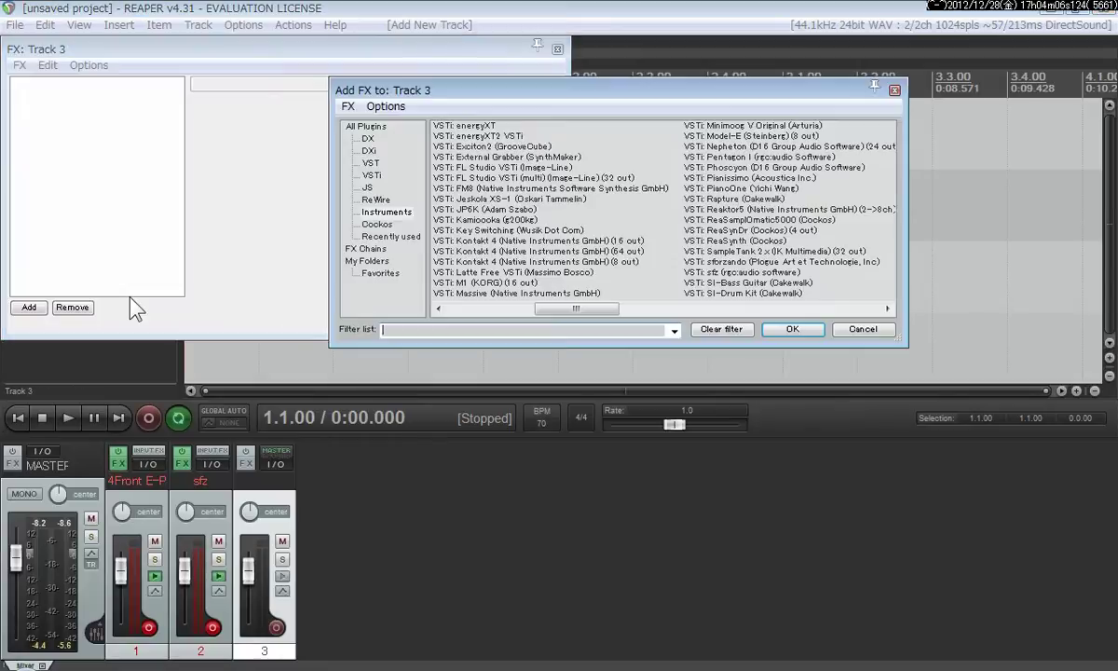
{"action": "left_click", "coordinate": [370, 164]}
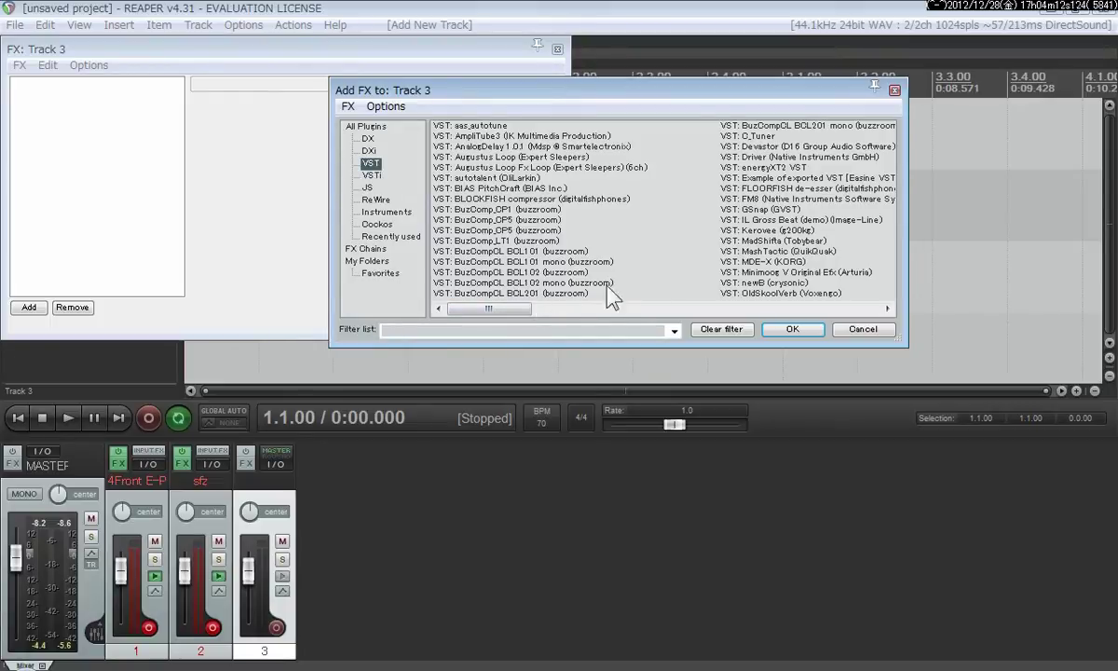
{"action": "left_click", "coordinate": [779, 231]}
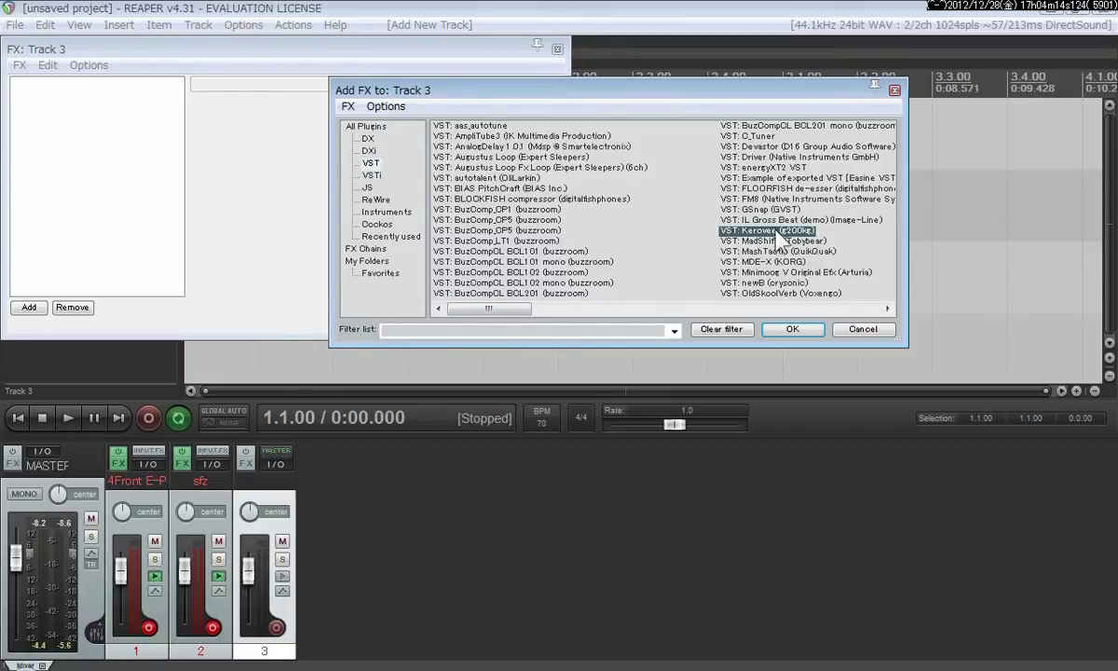
{"action": "double_click", "coordinate": [766, 232]}
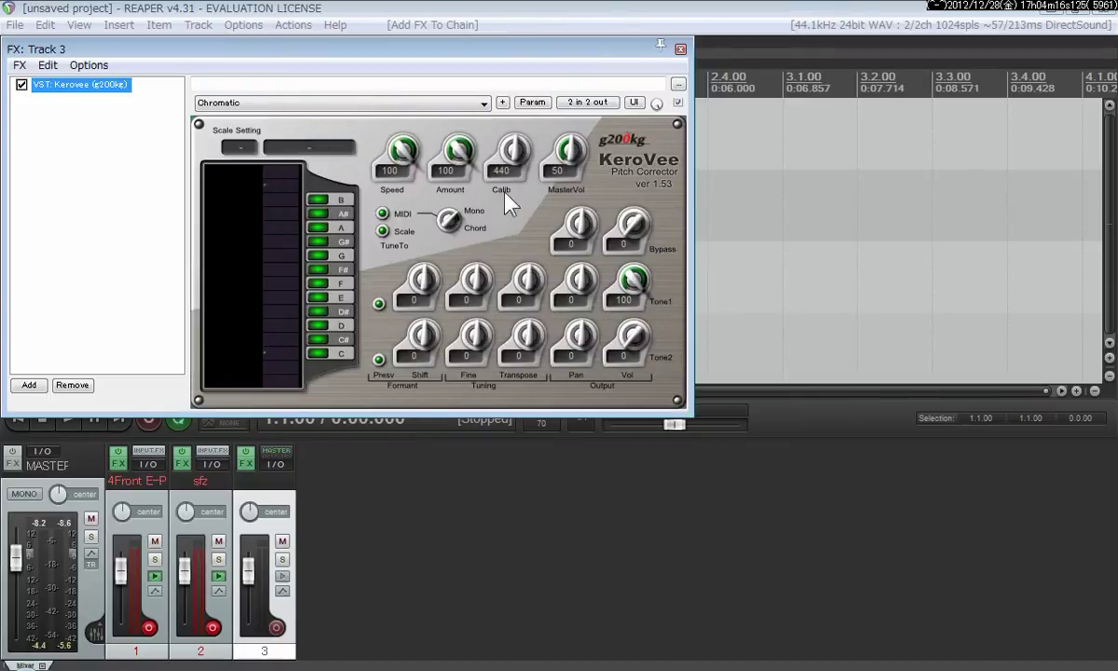
{"action": "left_click_drag", "start_coordinate": [380, 51], "coordinate": [781, 282]}
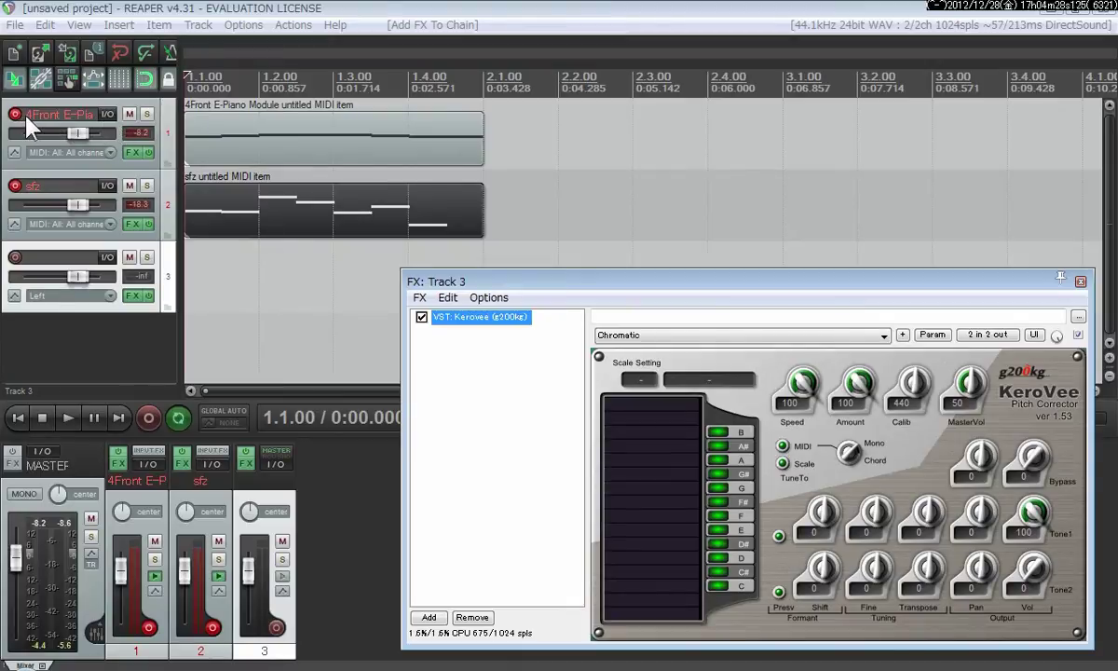
- Name the third track KeroVee
{"action": "left_click", "coordinate": [56, 267]}
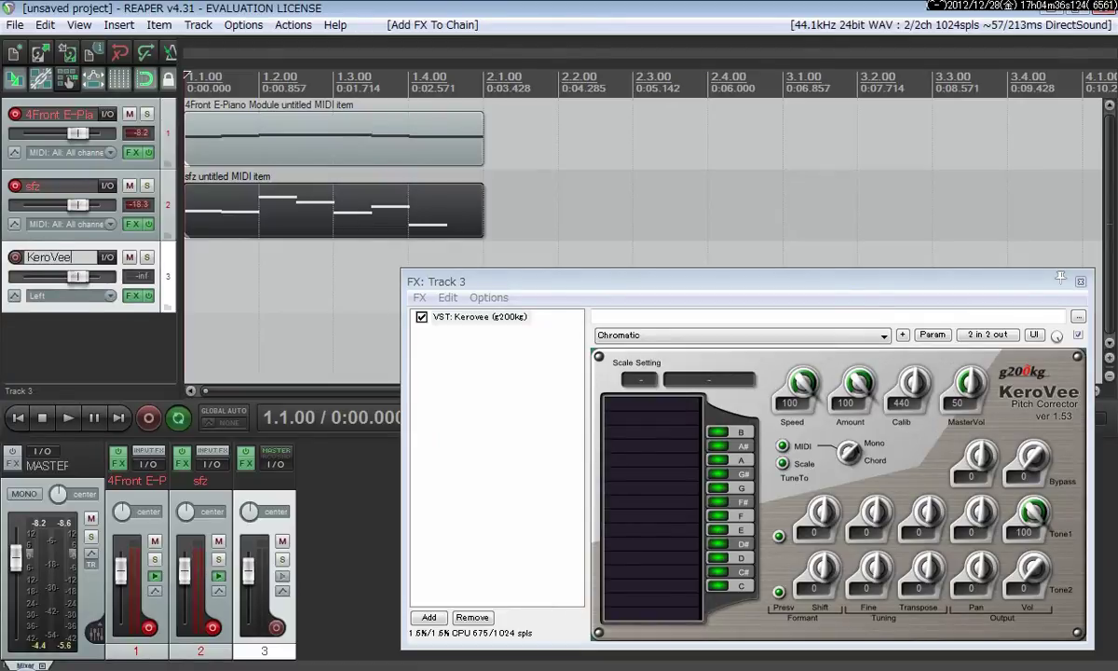
{"action": "type", "text": "KeroVee"}
{"action": "key", "text": "Return"}
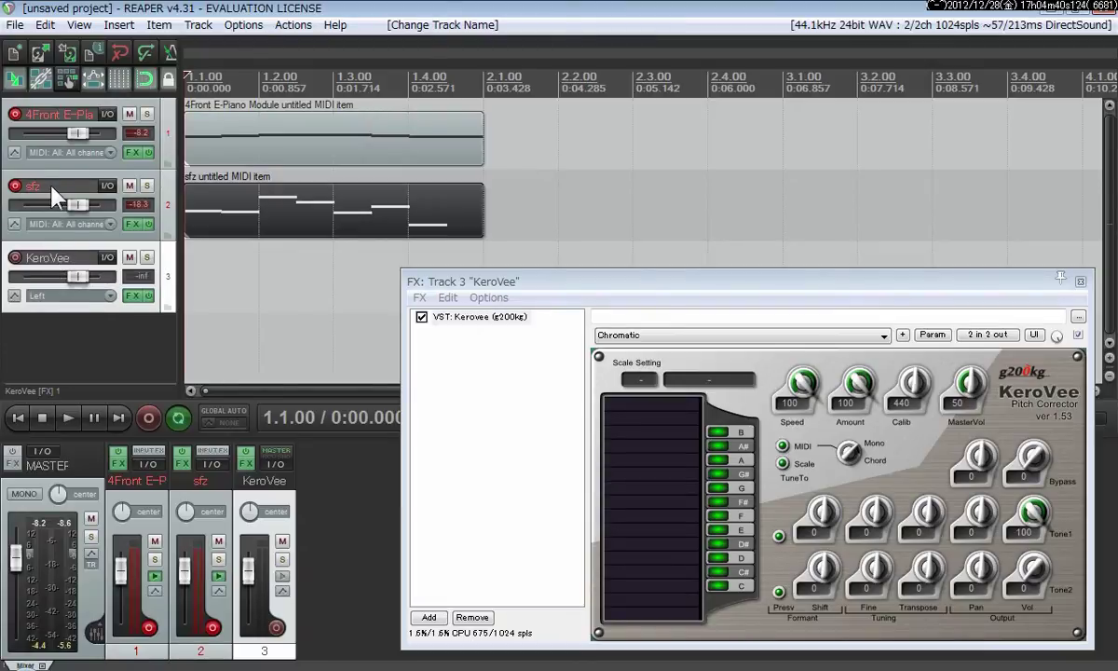
- Add a send from the 4Front E-Piano Module track to the KeroVee track and bypass the piano track's FX
{"action": "left_click", "coordinate": [107, 114]}
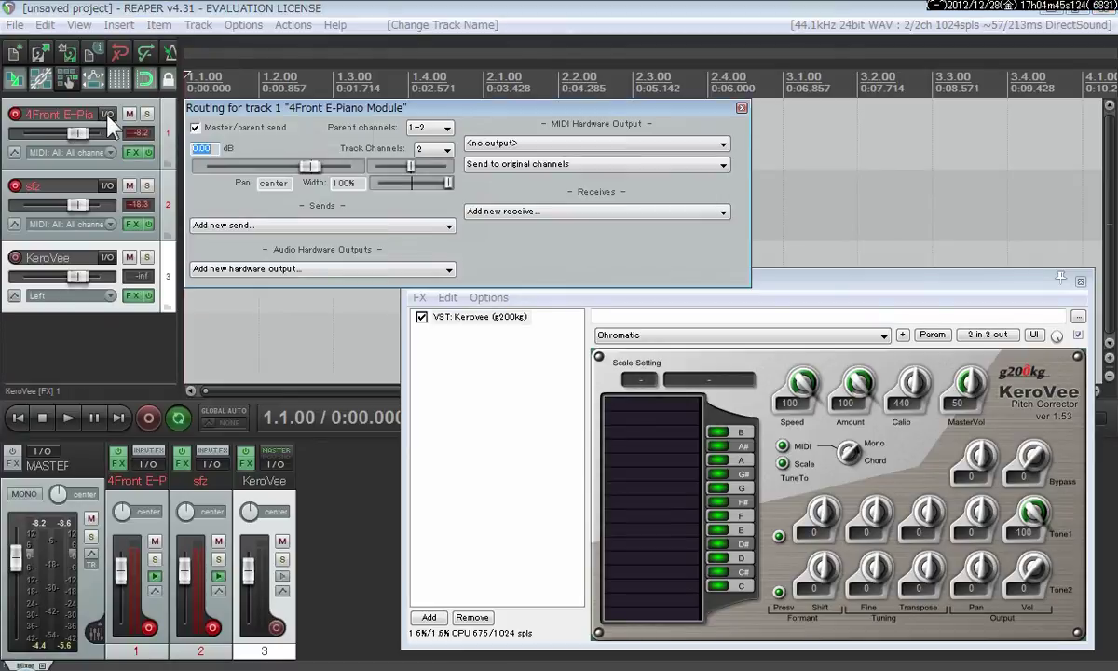
{"action": "left_click", "coordinate": [237, 229]}
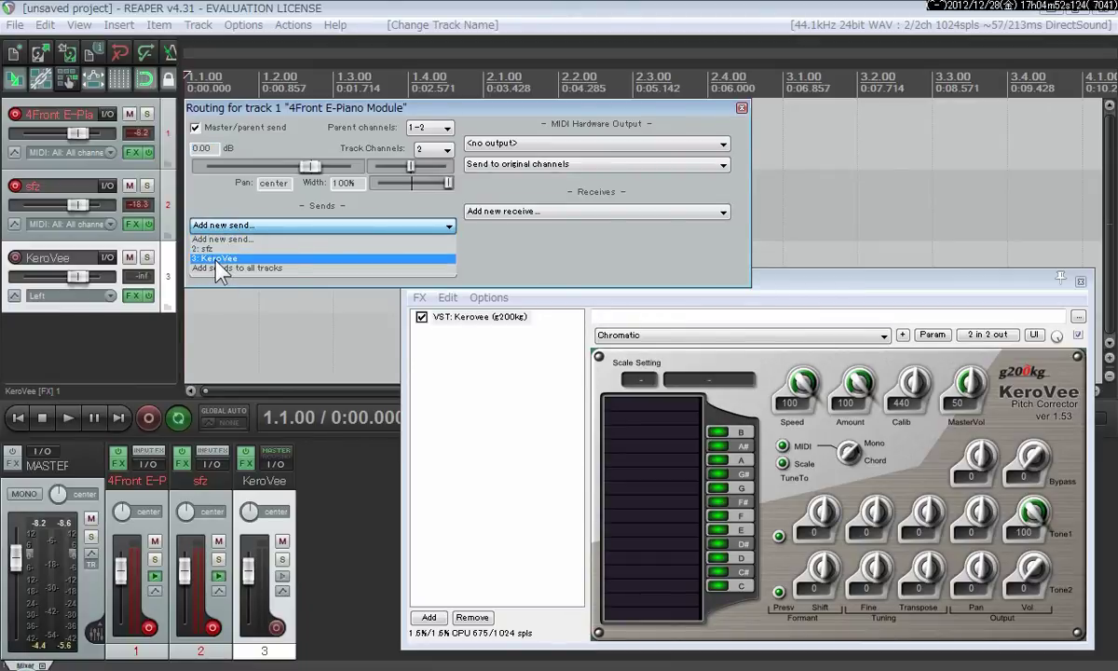
{"action": "left_click", "coordinate": [220, 259]}
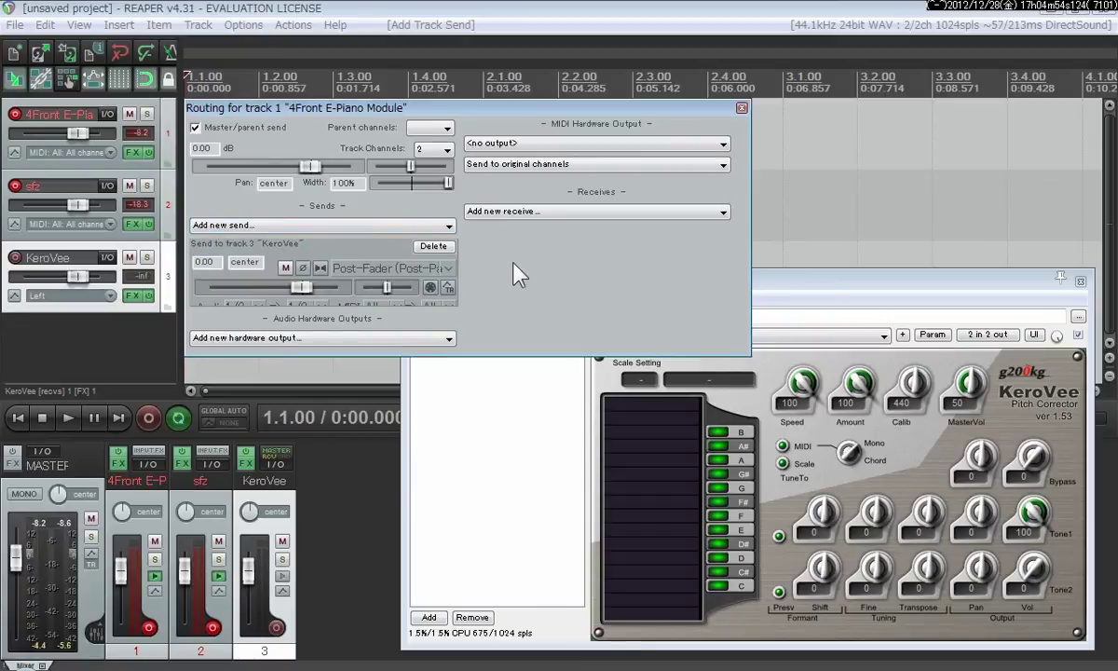
{"action": "left_click", "coordinate": [741, 108]}
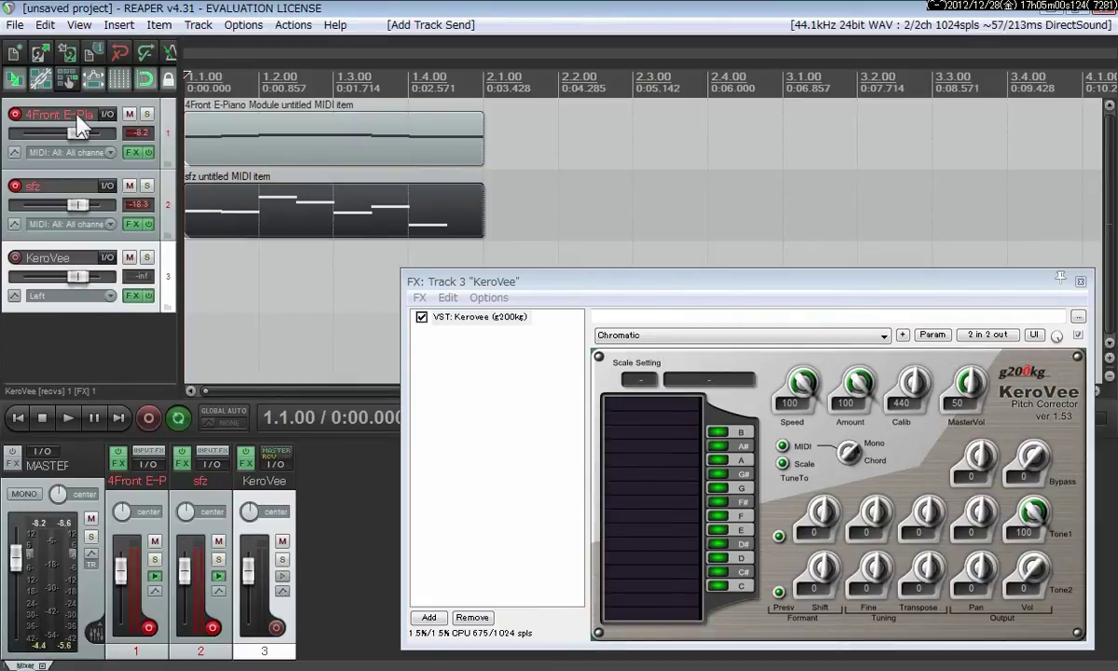
{"action": "left_click", "coordinate": [148, 152]}
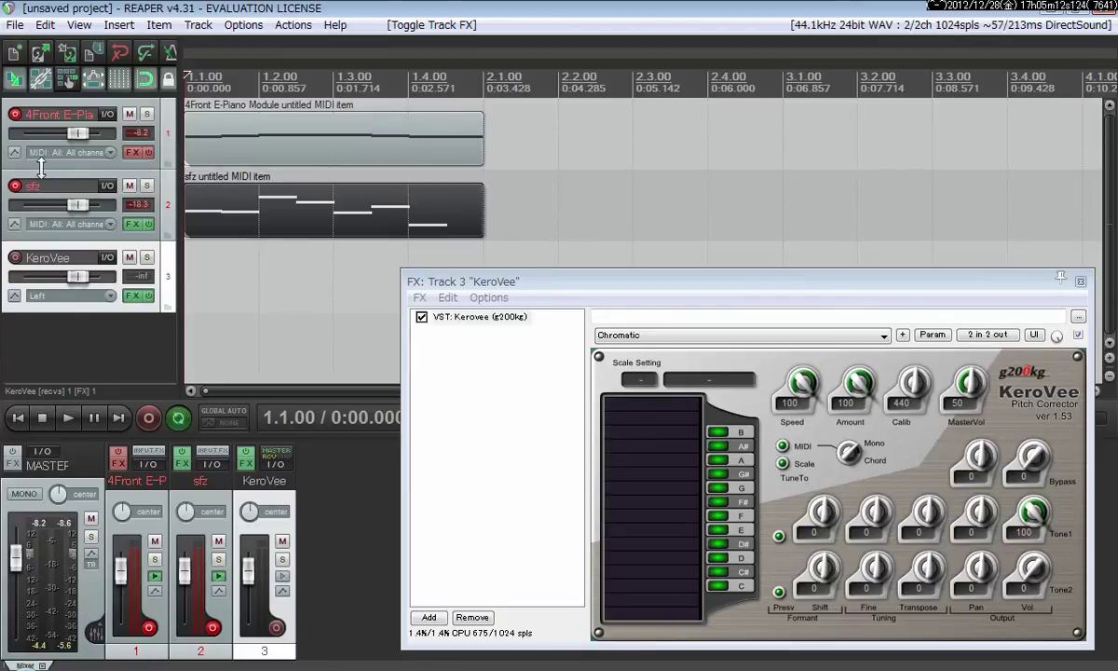
- Add a send from the sfz track to the KeroVee track and disable the sfz track's master/parent send
{"action": "left_click", "coordinate": [107, 185]}
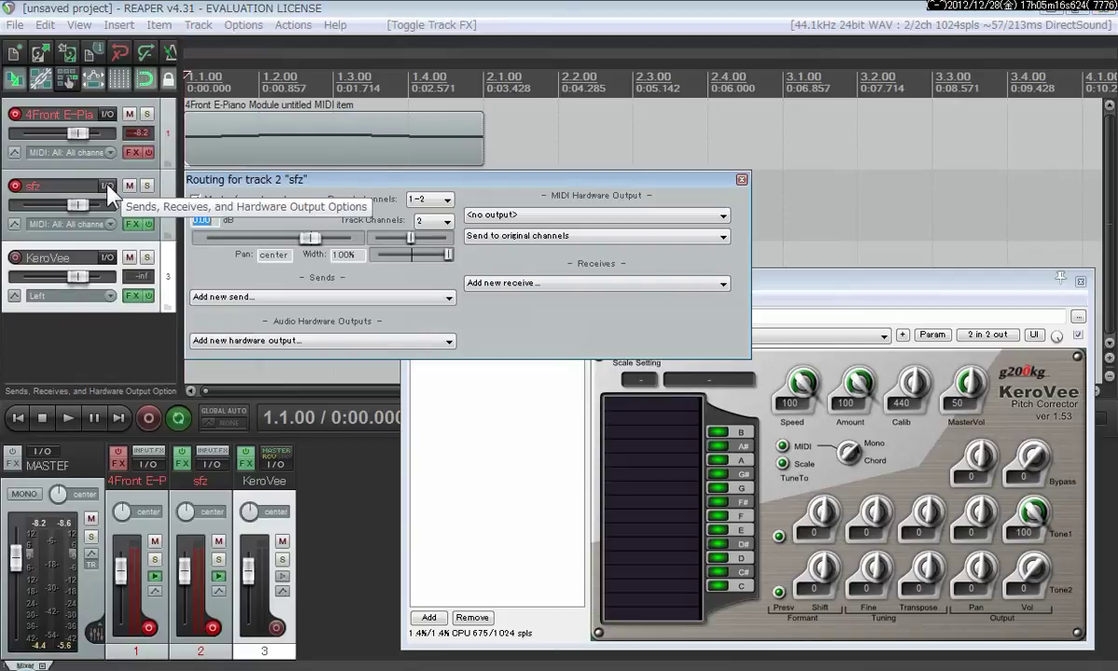
{"action": "left_click", "coordinate": [234, 298]}
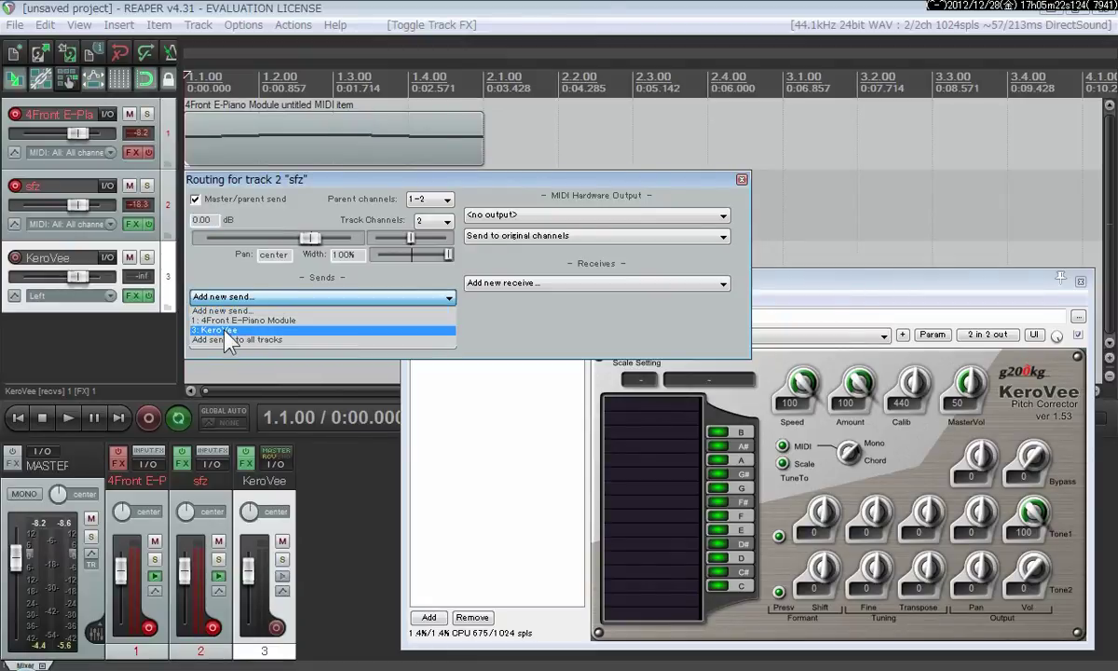
{"action": "left_click", "coordinate": [227, 330]}
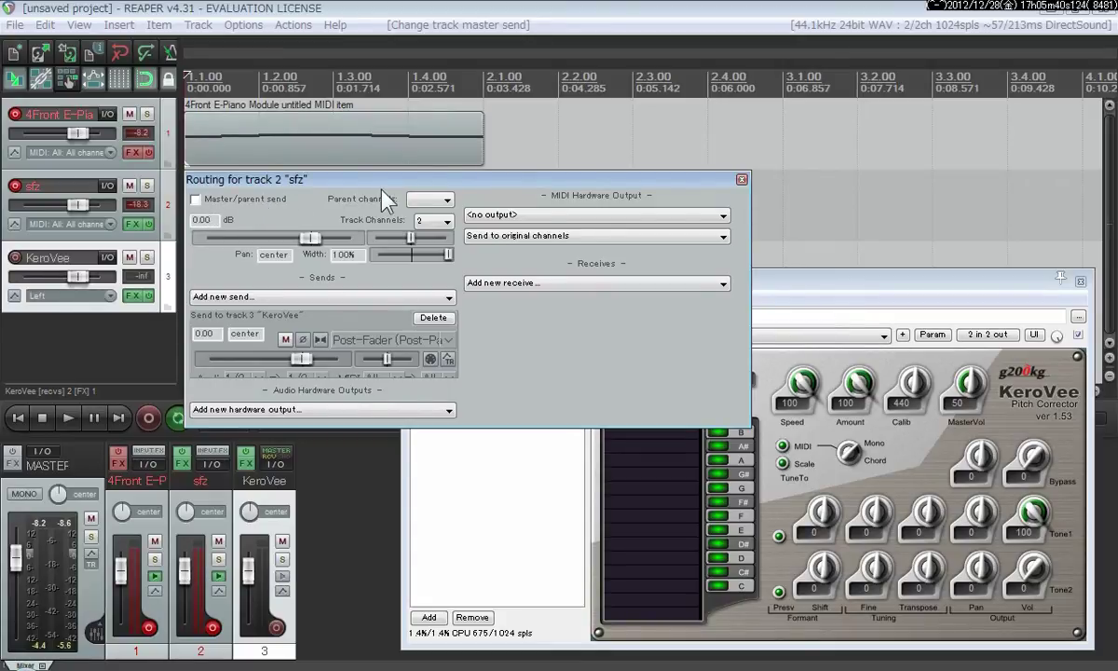
{"action": "left_click", "coordinate": [741, 180]}
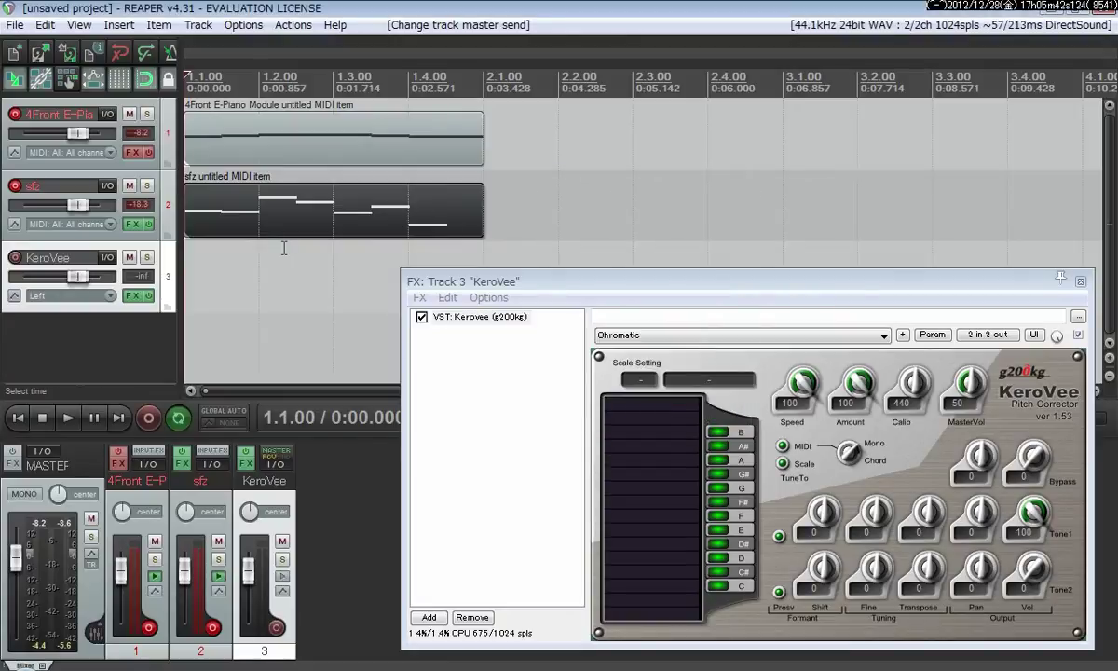
- Start playback and compare KeroVee's correction Speed at 0, settling on 35
{"action": "left_click", "coordinate": [70, 417]}
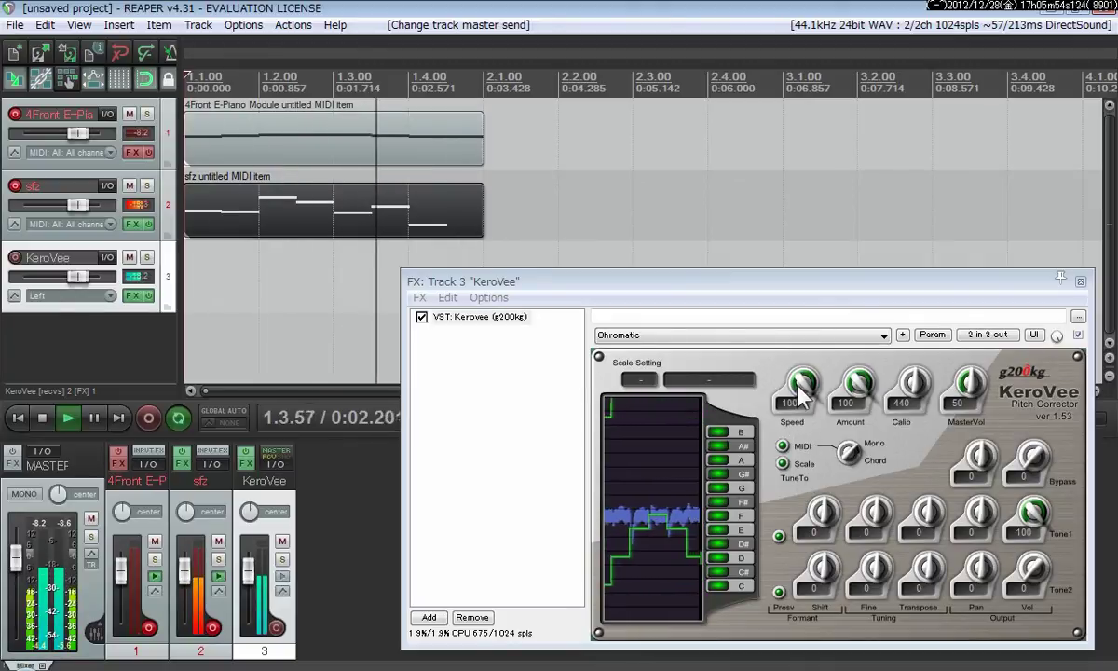
{"action": "left_click_drag", "start_coordinate": [799, 389], "coordinate": [823, 462]}
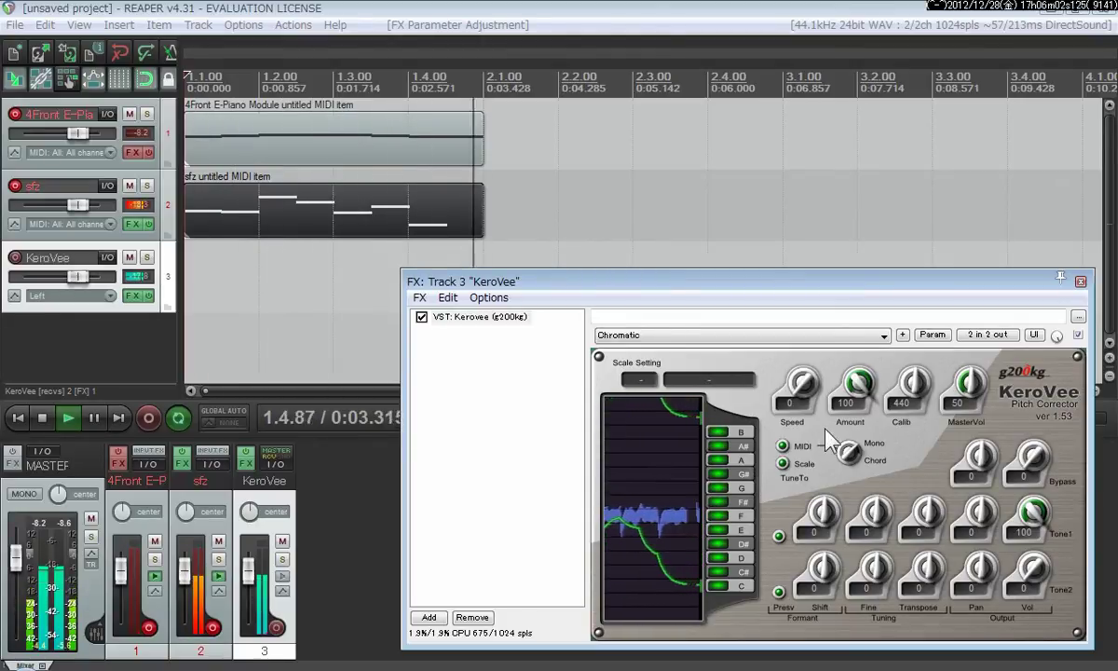
{"action": "left_click_drag", "start_coordinate": [801, 385], "coordinate": [800, 298]}
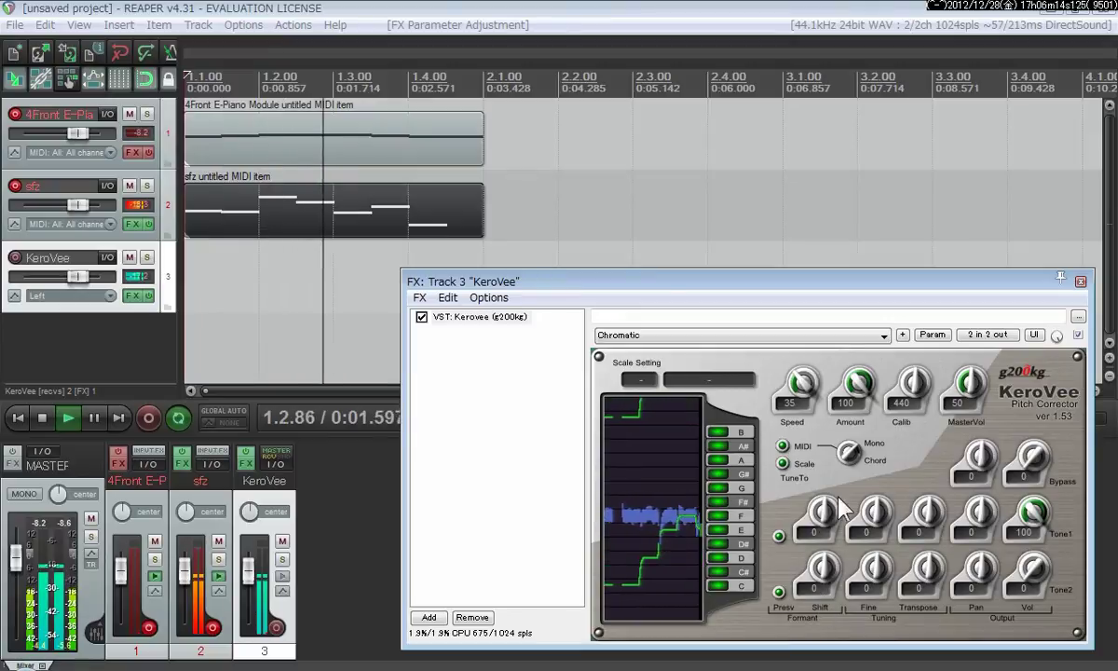
- Try Tone1 formant shifts of 29 and -35 in KeroVee during playback and return the shift to 0
{"action": "mouse_move", "coordinate": [843, 507]}
{"action": "left_mouse_down"}
{"action": "mouse_move", "coordinate": [828, 489]}
{"action": "mouse_move", "coordinate": [827, 522]}
{"action": "left_mouse_up"}
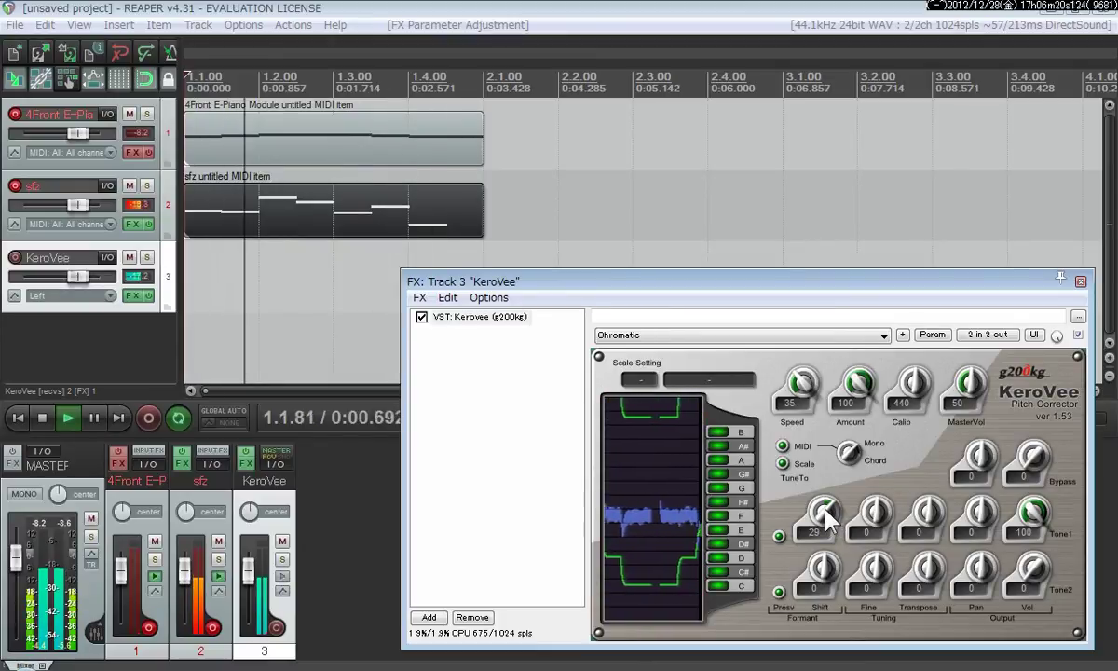
{"action": "left_click_drag", "start_coordinate": [827, 521], "coordinate": [824, 605]}
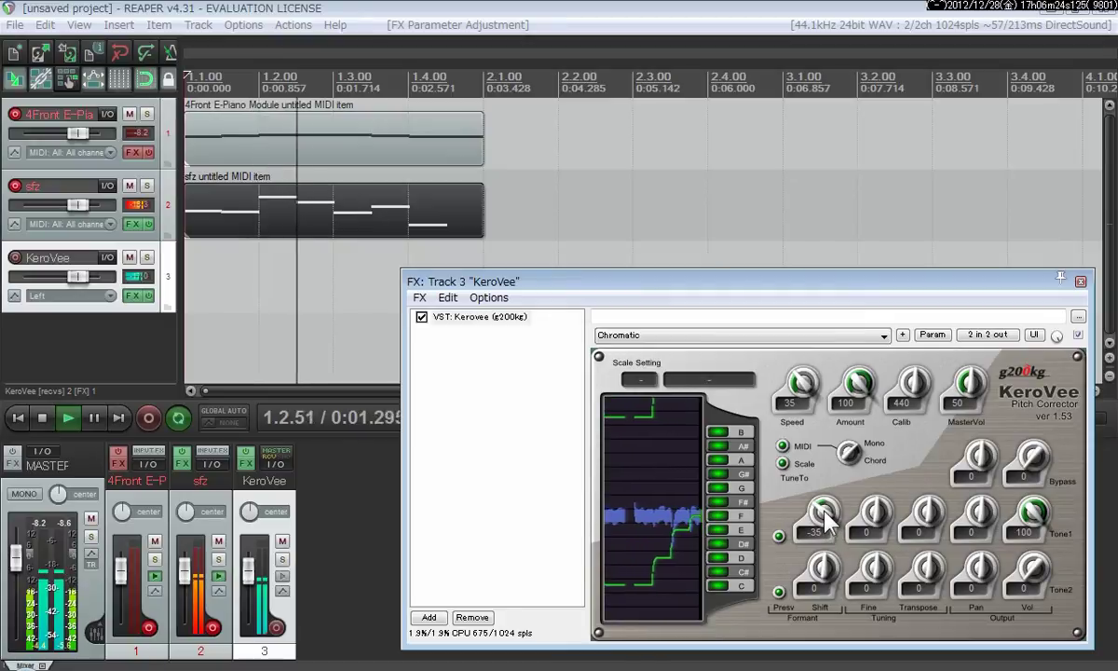
{"action": "scroll", "coordinate": [827, 507], "scroll_direction": "up", "scroll_amount": 5}
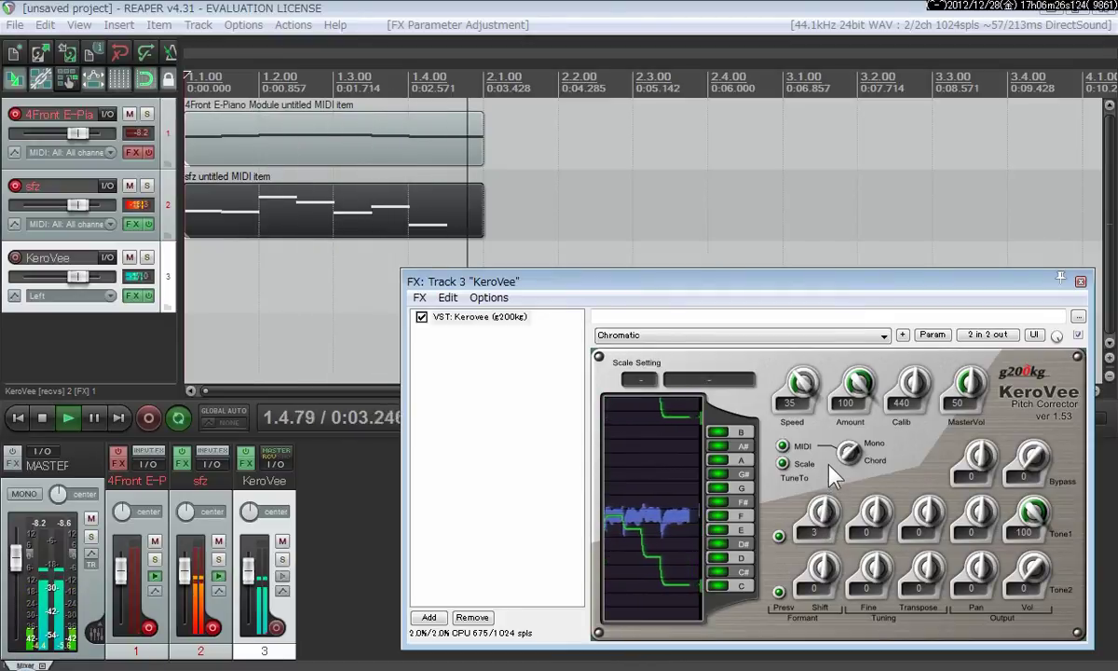
{"action": "scroll", "coordinate": [825, 503], "scroll_direction": "up", "scroll_amount": 2}
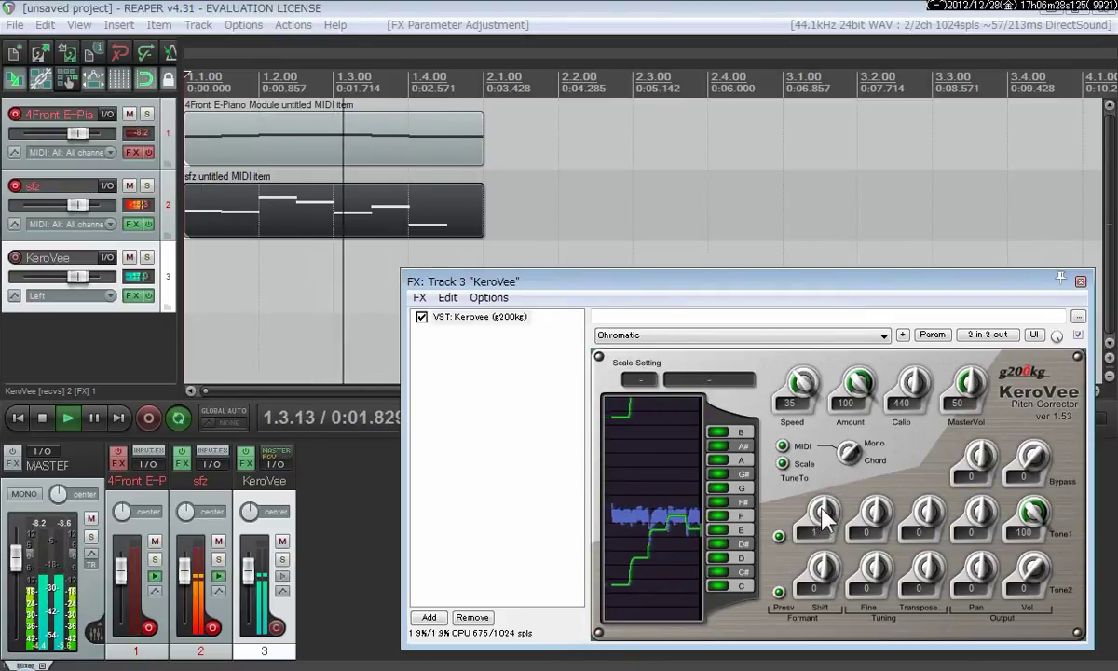
{"action": "scroll", "coordinate": [825, 517], "scroll_direction": "down", "scroll_amount": 3}
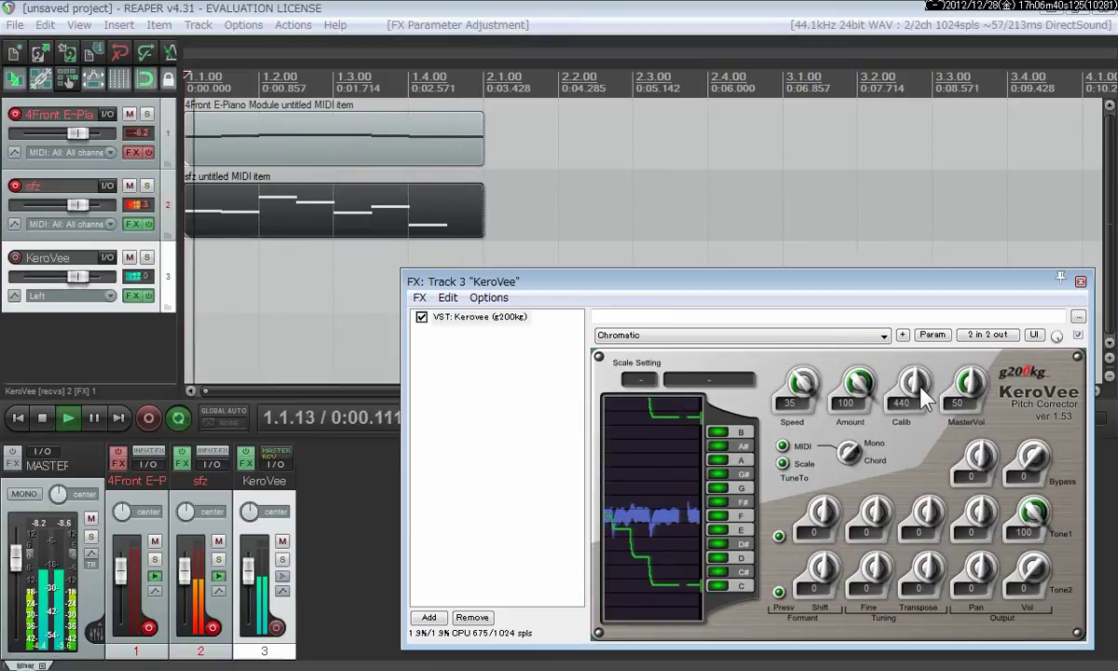
- Enable parameter modulation on KeroVee's Calib with a sine LFO, the baseline at the slider's midpoint and the direction set to Centered
{"action": "left_click", "coordinate": [932, 335]}
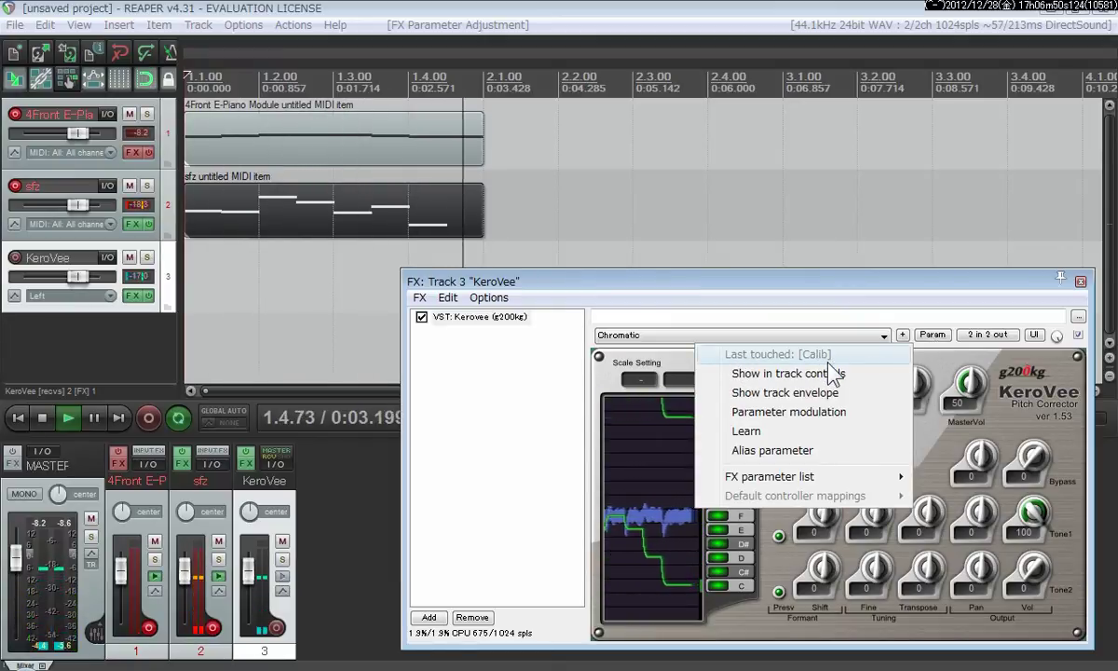
{"action": "left_click", "coordinate": [812, 416]}
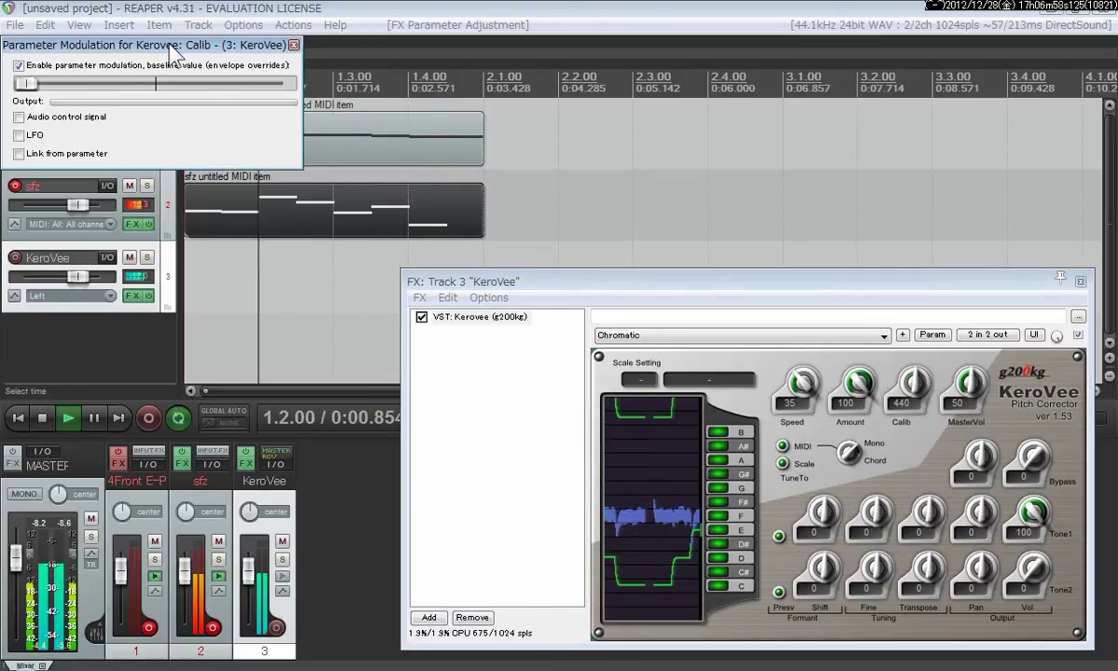
{"action": "left_click_drag", "start_coordinate": [169, 43], "coordinate": [825, 136]}
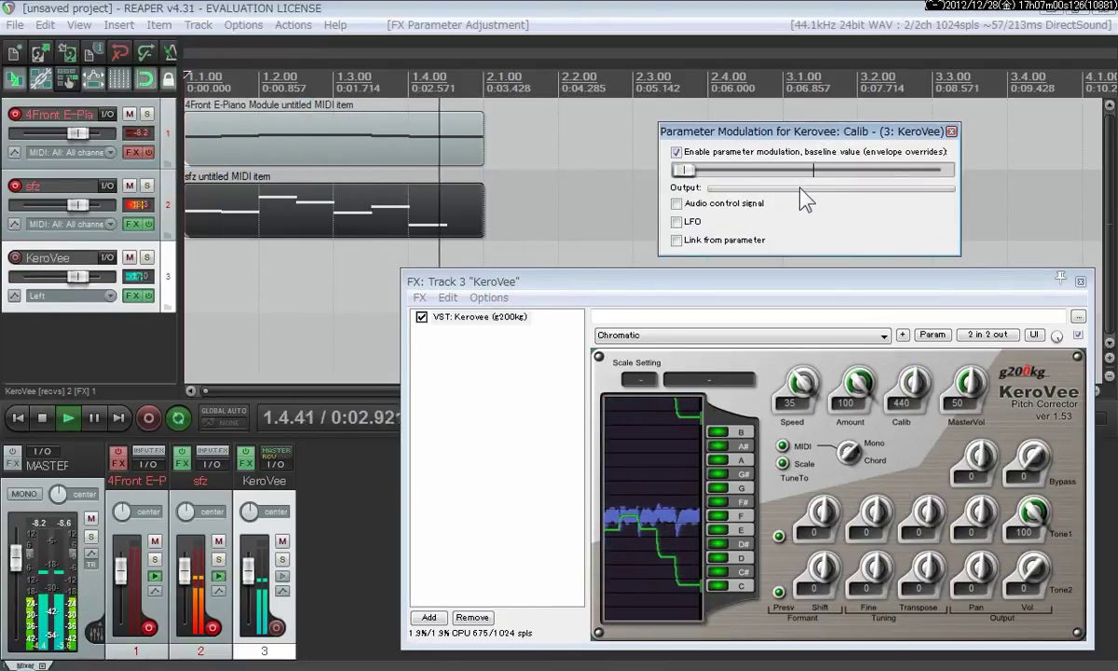
{"action": "left_click", "coordinate": [676, 221]}
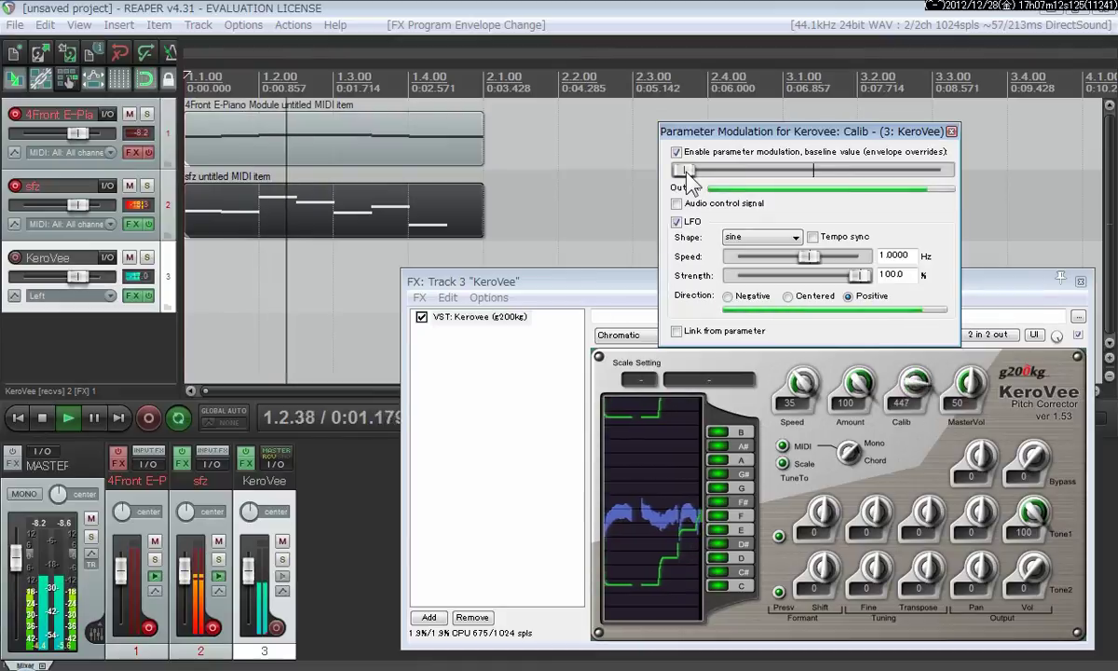
{"action": "left_click_drag", "start_coordinate": [685, 169], "coordinate": [813, 171]}
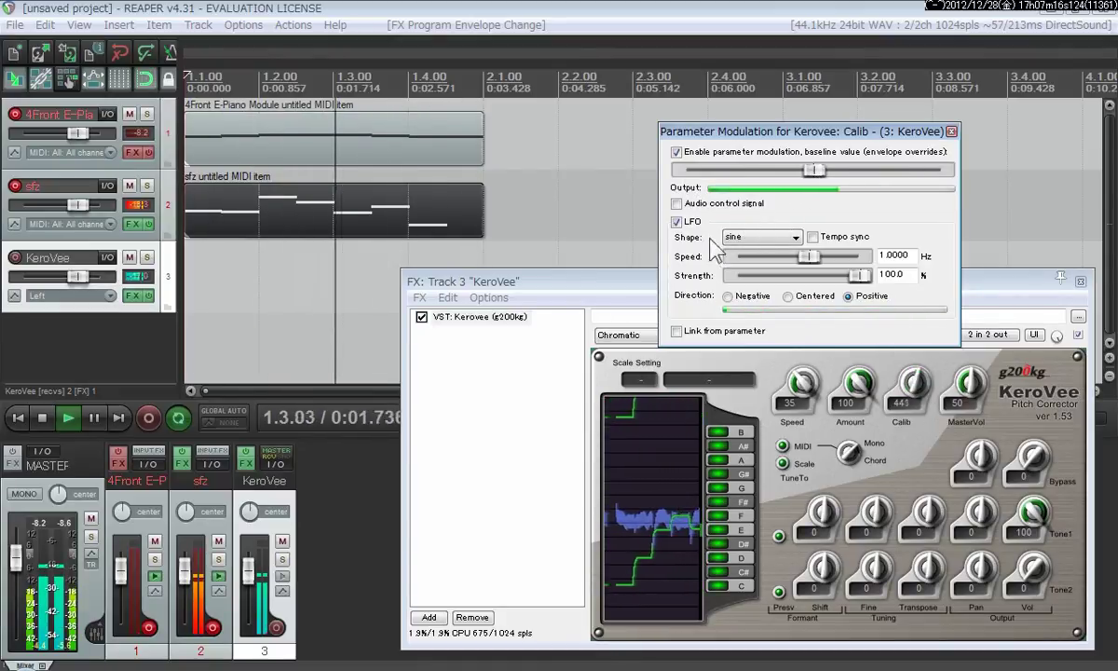
{"action": "left_click", "coordinate": [788, 297]}
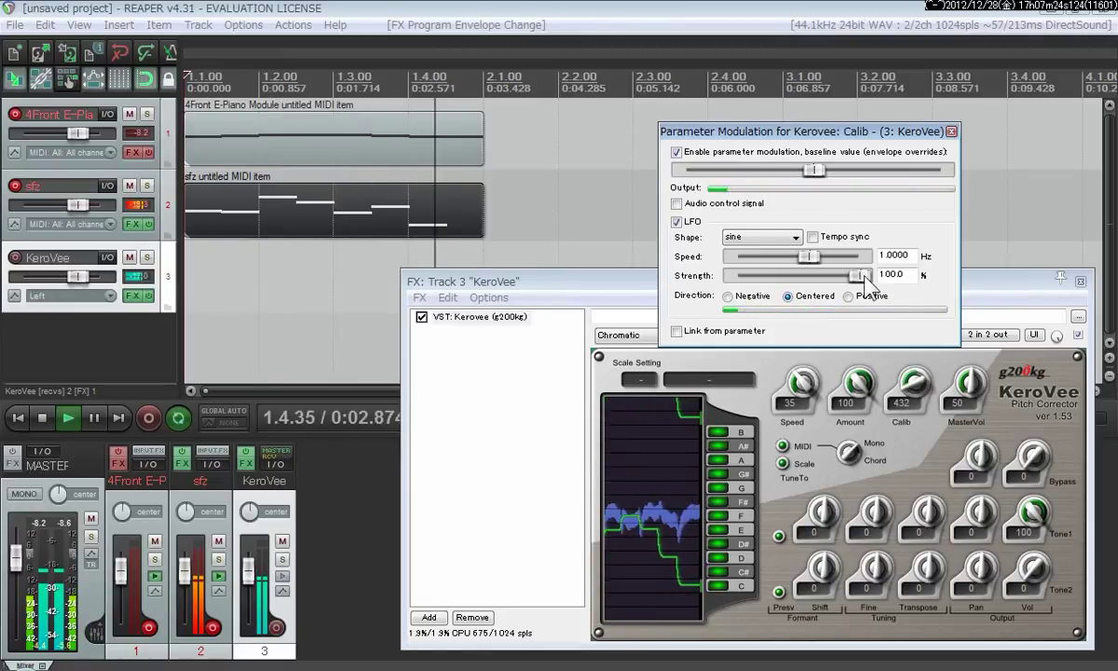
- Set the Calib modulation LFO's speed to 3.4801 Hz and its strength to 31.6%
{"action": "left_click_drag", "start_coordinate": [863, 276], "coordinate": [835, 260]}
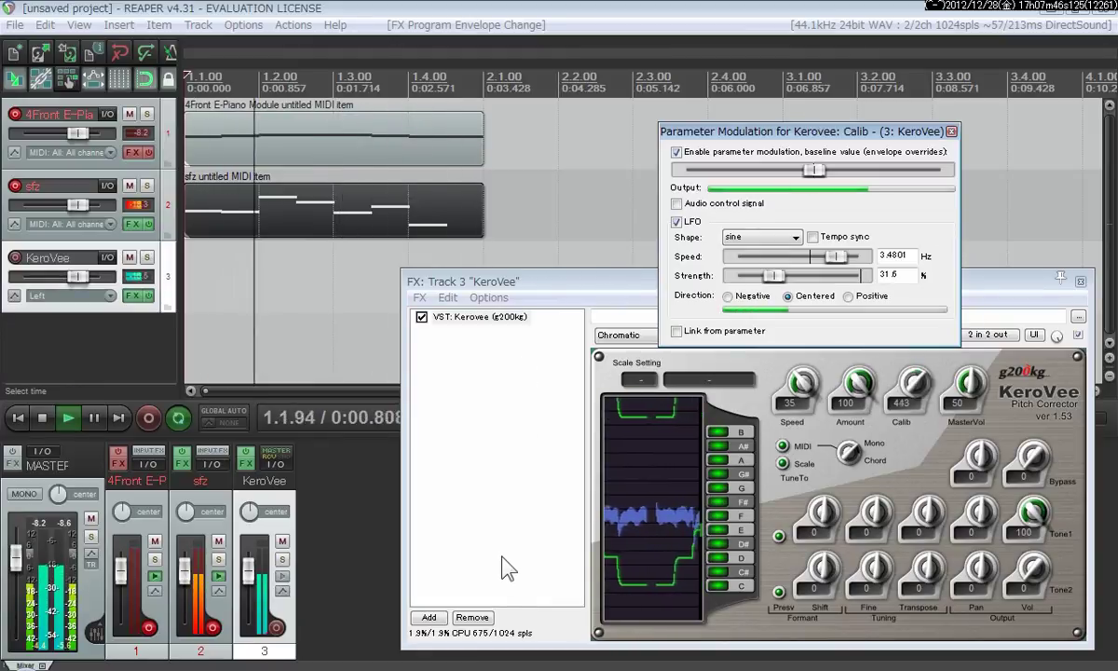
- Add the Voxengo OldSkoolVerb reverb after KeroVee with Reverb Gain at -8.0 dB, and show the KeroVee plug-in again
{"action": "left_click", "coordinate": [440, 570]}
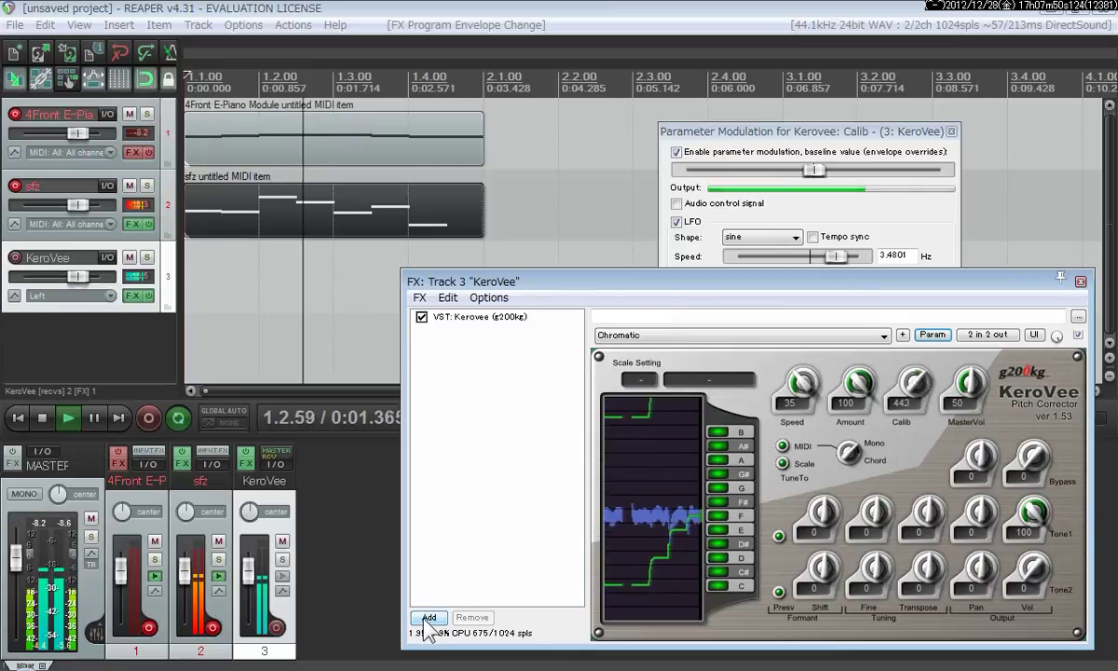
{"action": "left_click", "coordinate": [429, 617]}
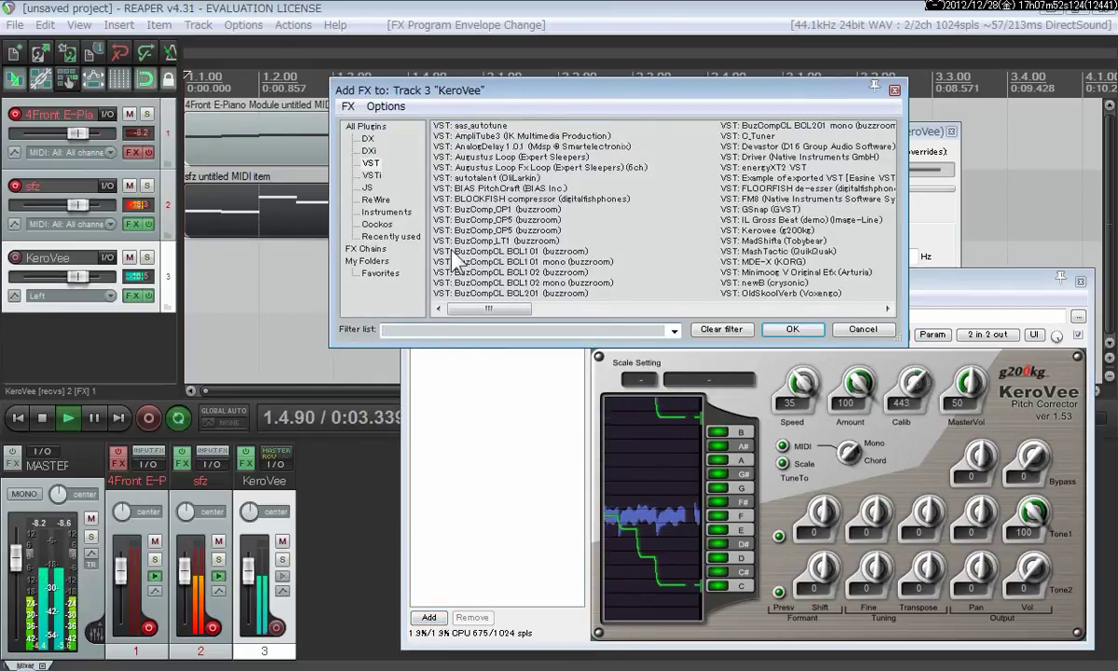
{"action": "double_click", "coordinate": [749, 293]}
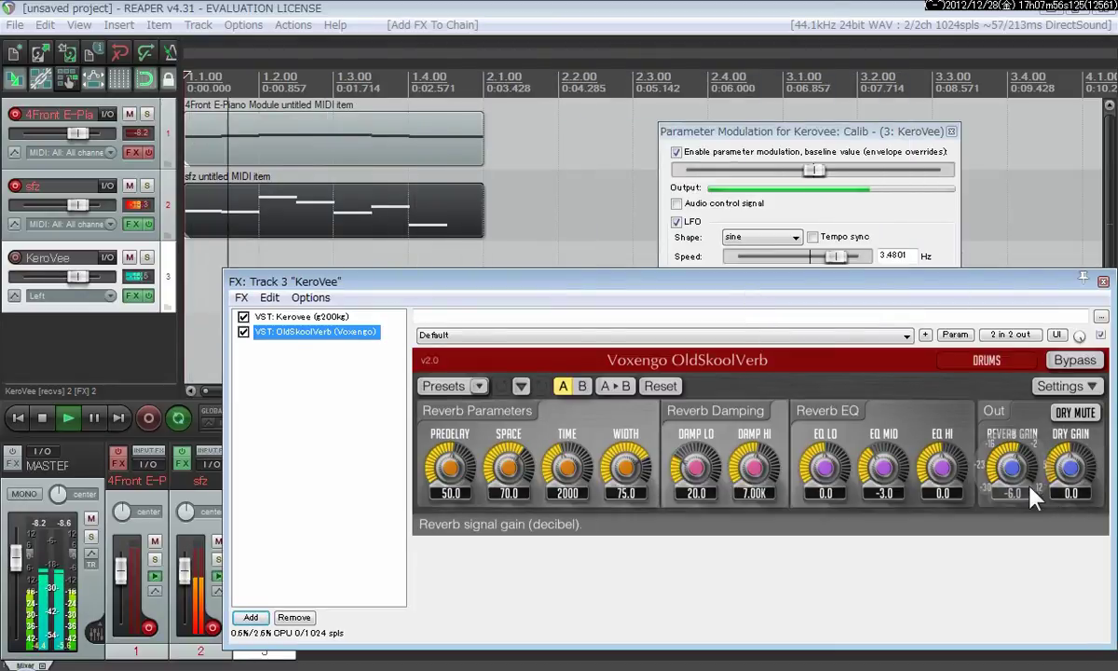
{"action": "scroll", "coordinate": [1014, 470], "scroll_direction": "down", "scroll_amount": 2}
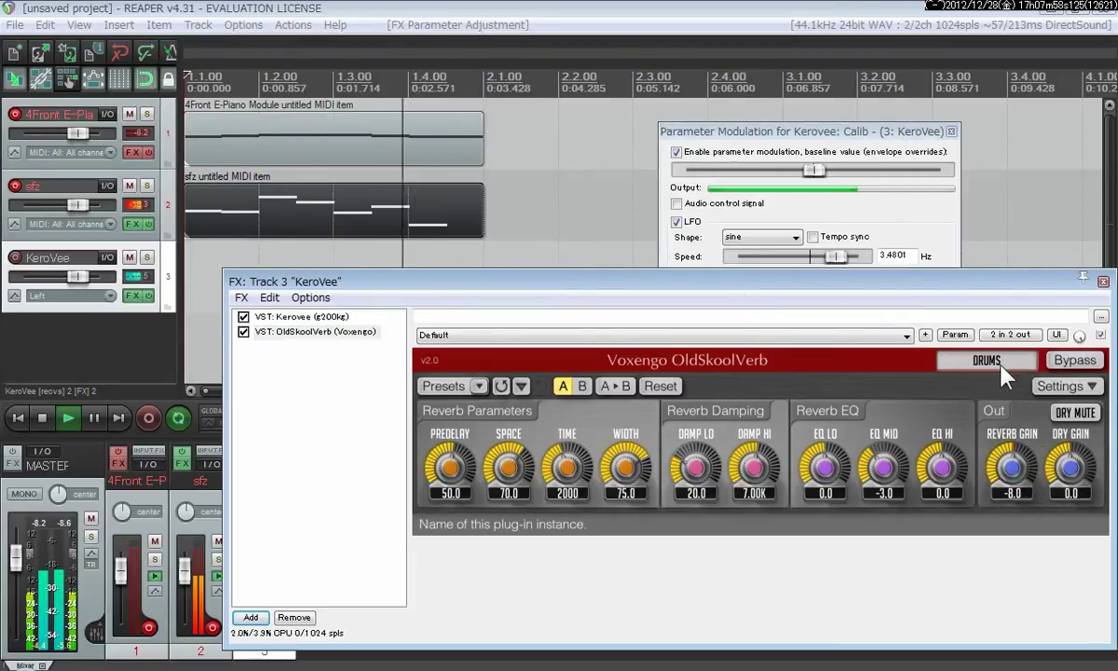
{"action": "left_click", "coordinate": [300, 319]}
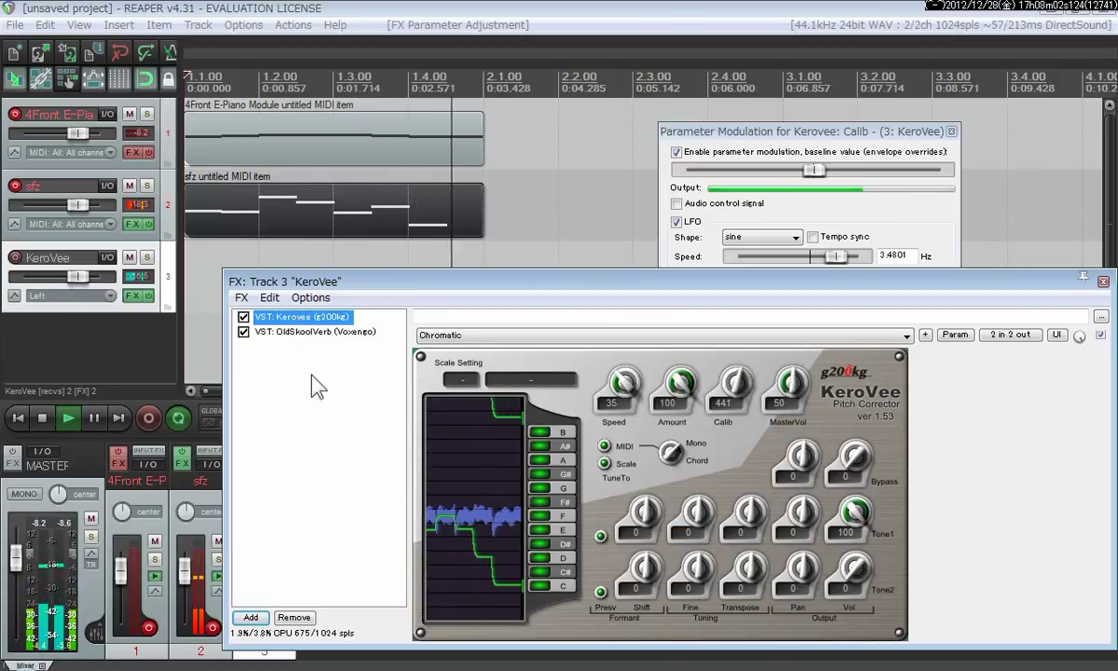